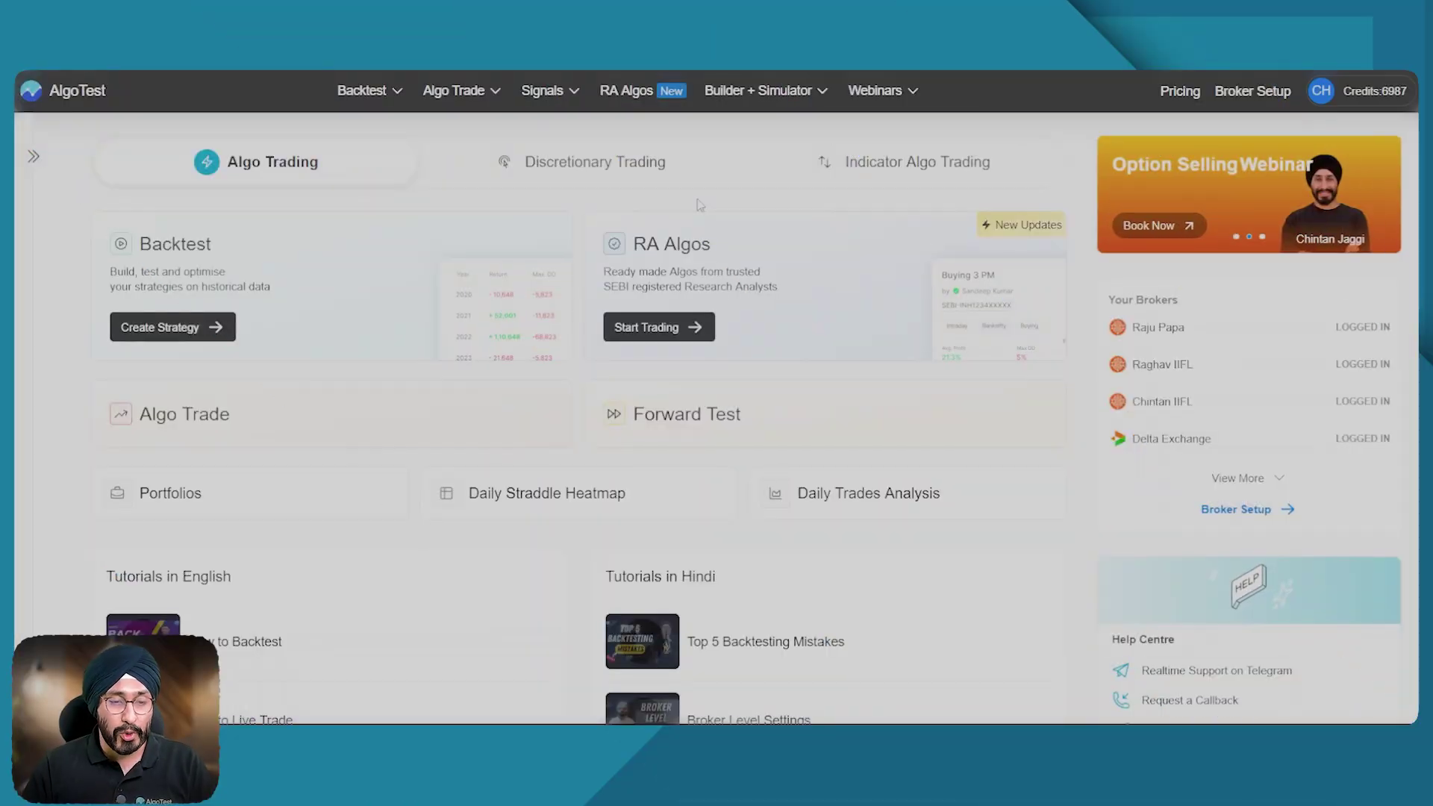
# - Create a new BTST strategy with entry time 03:00 pm and exit time 02:45 pm
pyautogui.click(170, 333)
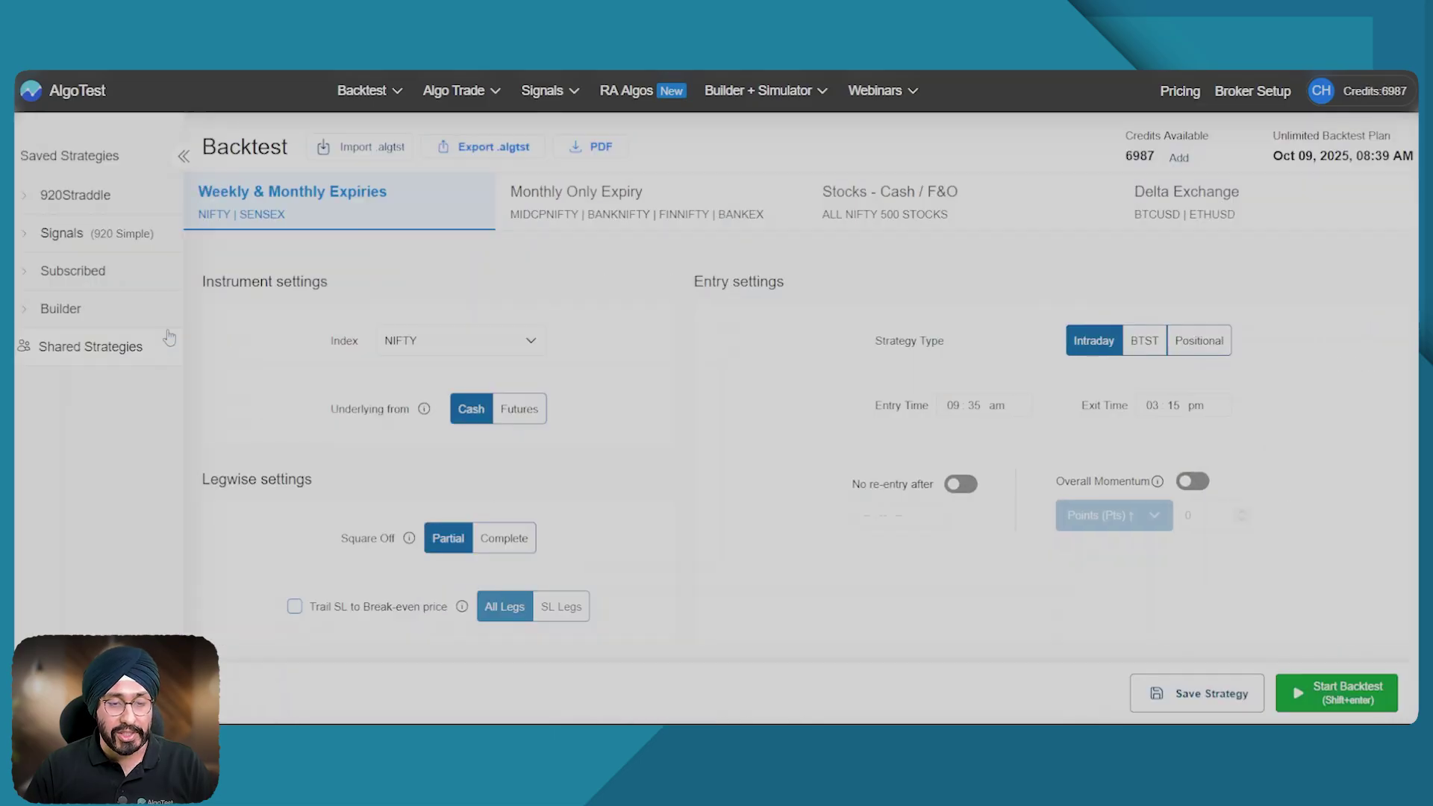
pyautogui.click(184, 157)
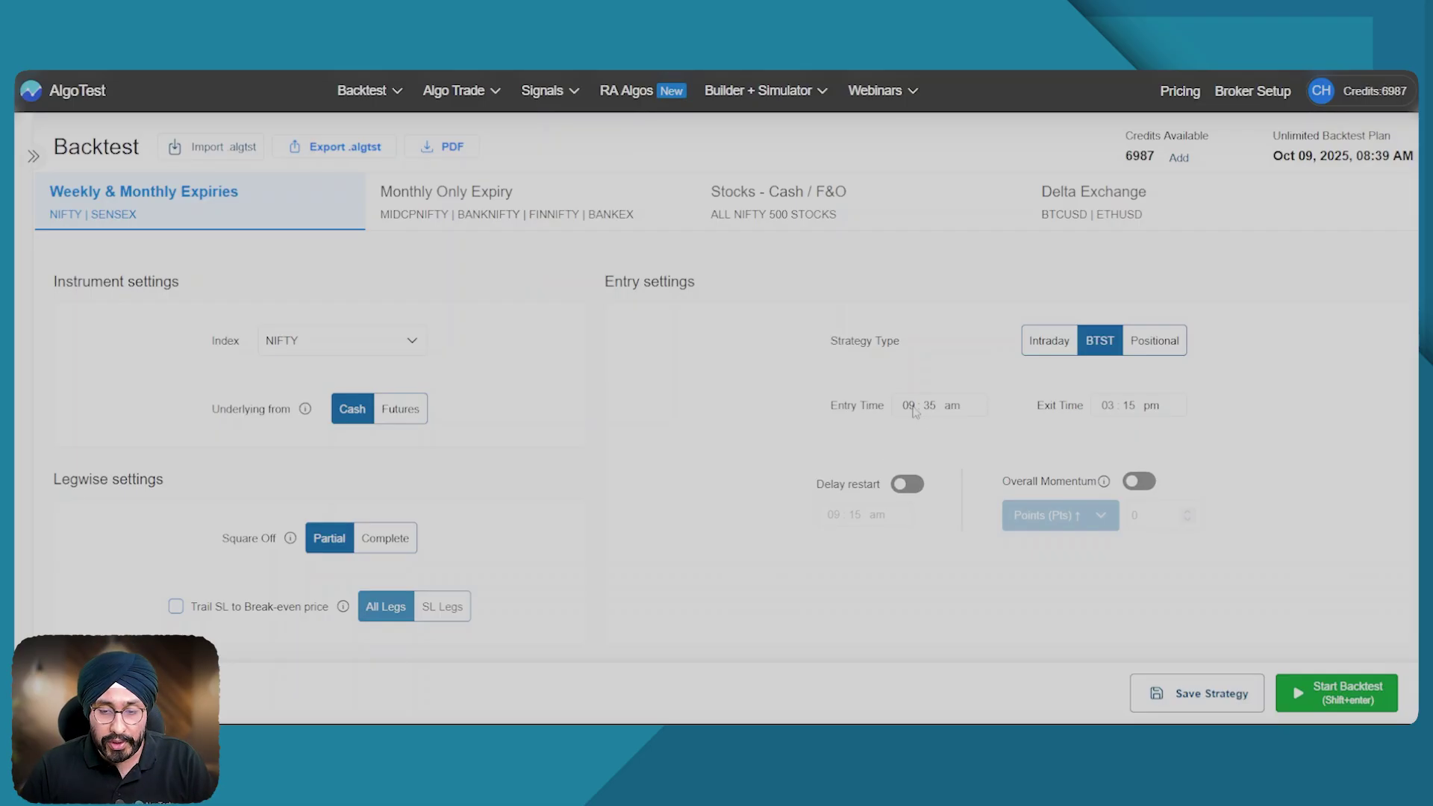
pyautogui.click(909, 407)
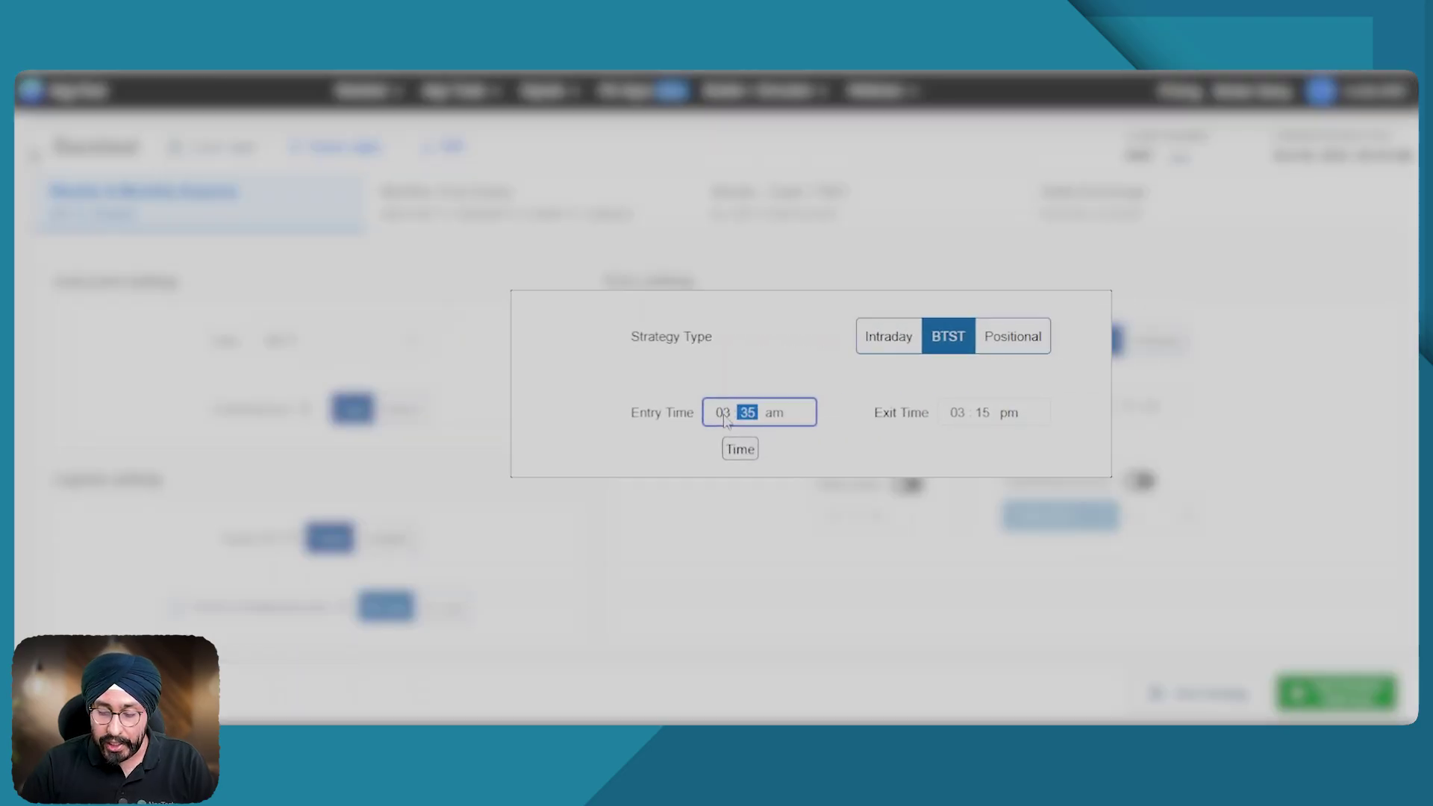
pyautogui.write('00 p')
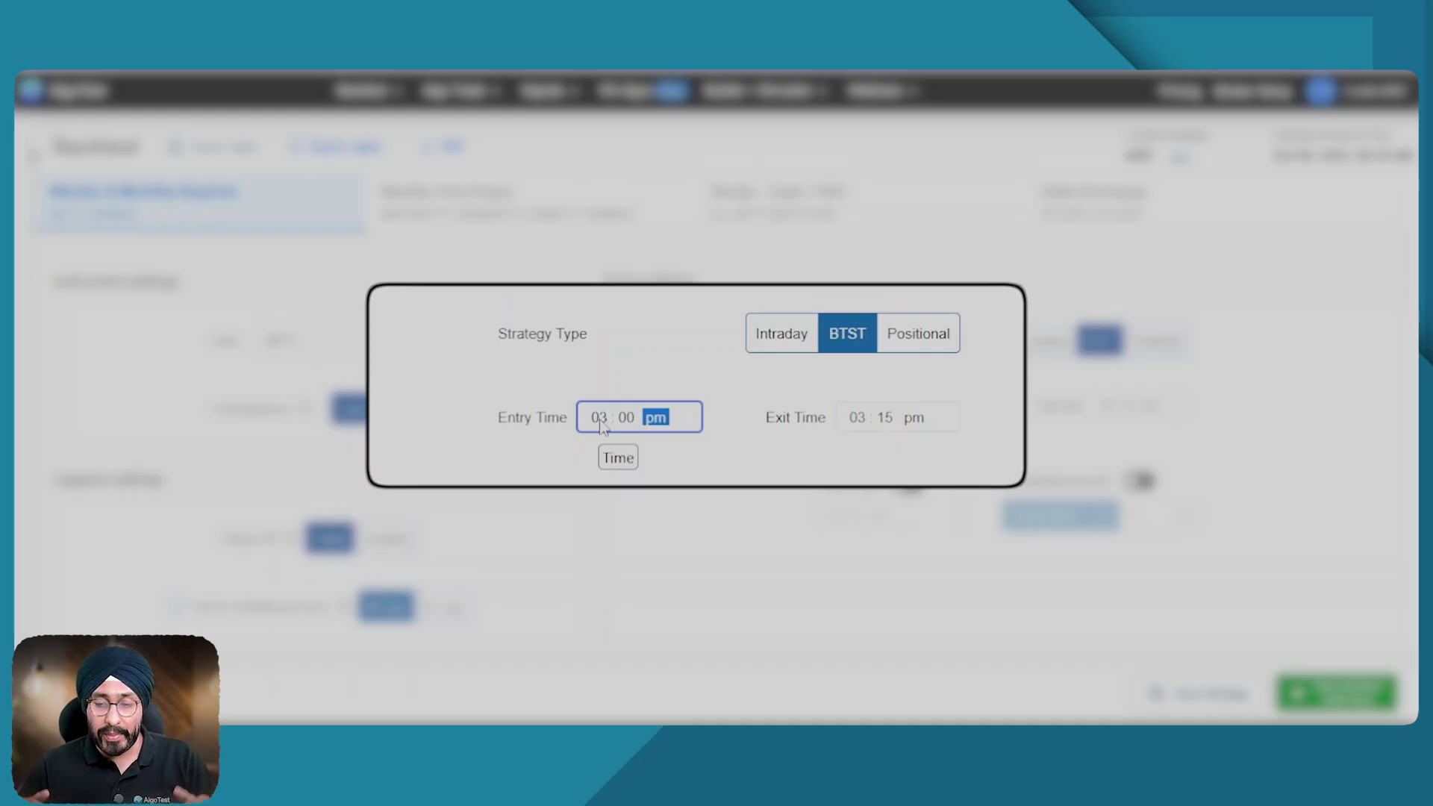
pyautogui.press('Tab')
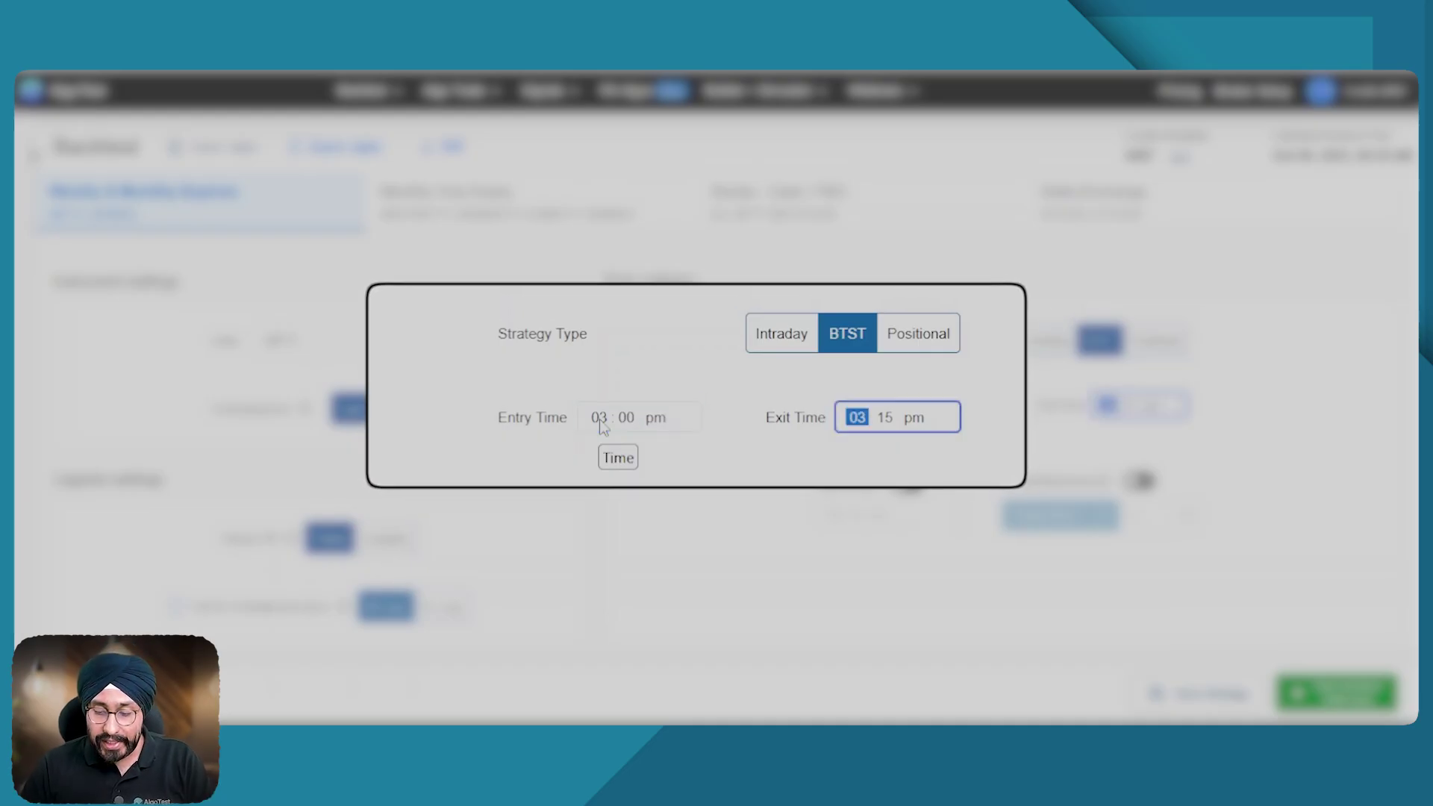
pyautogui.write('02 : 45')
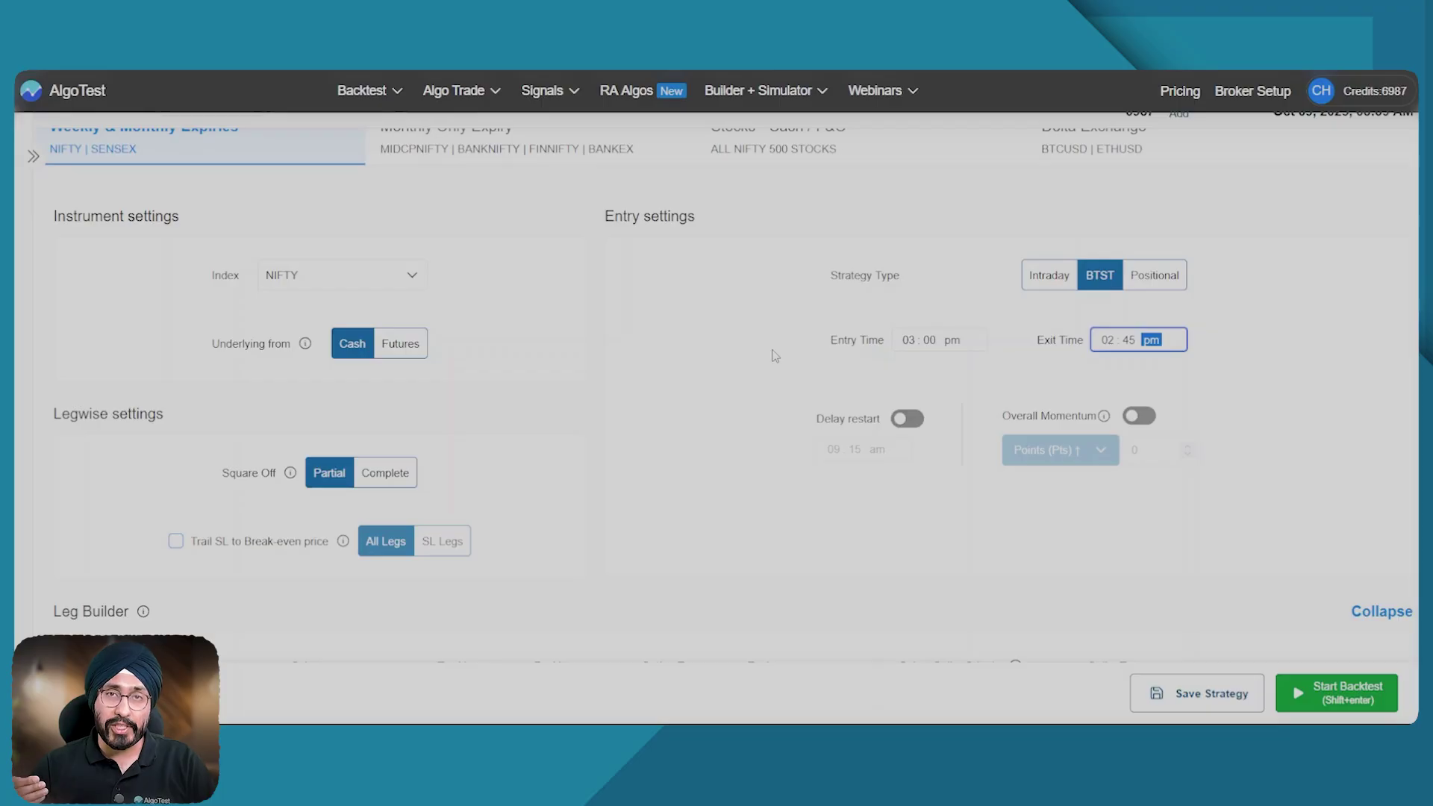
# - Add the 1-lot weekly ATM sell-call leg and enable Range Breakout on it
pyautogui.scroll(-3, 775, 356)
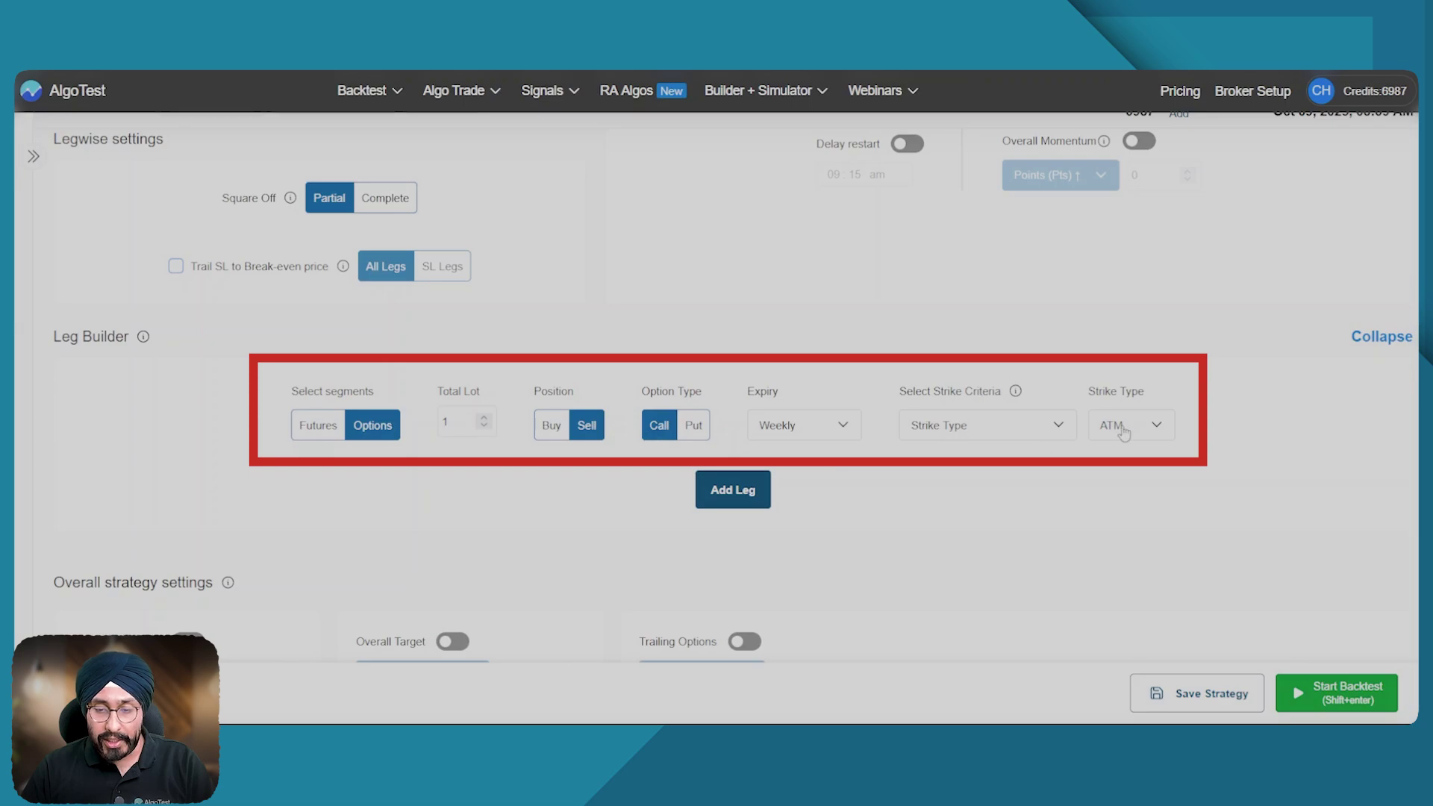
pyautogui.click(758, 500)
pyautogui.scroll(-4, 758, 502)
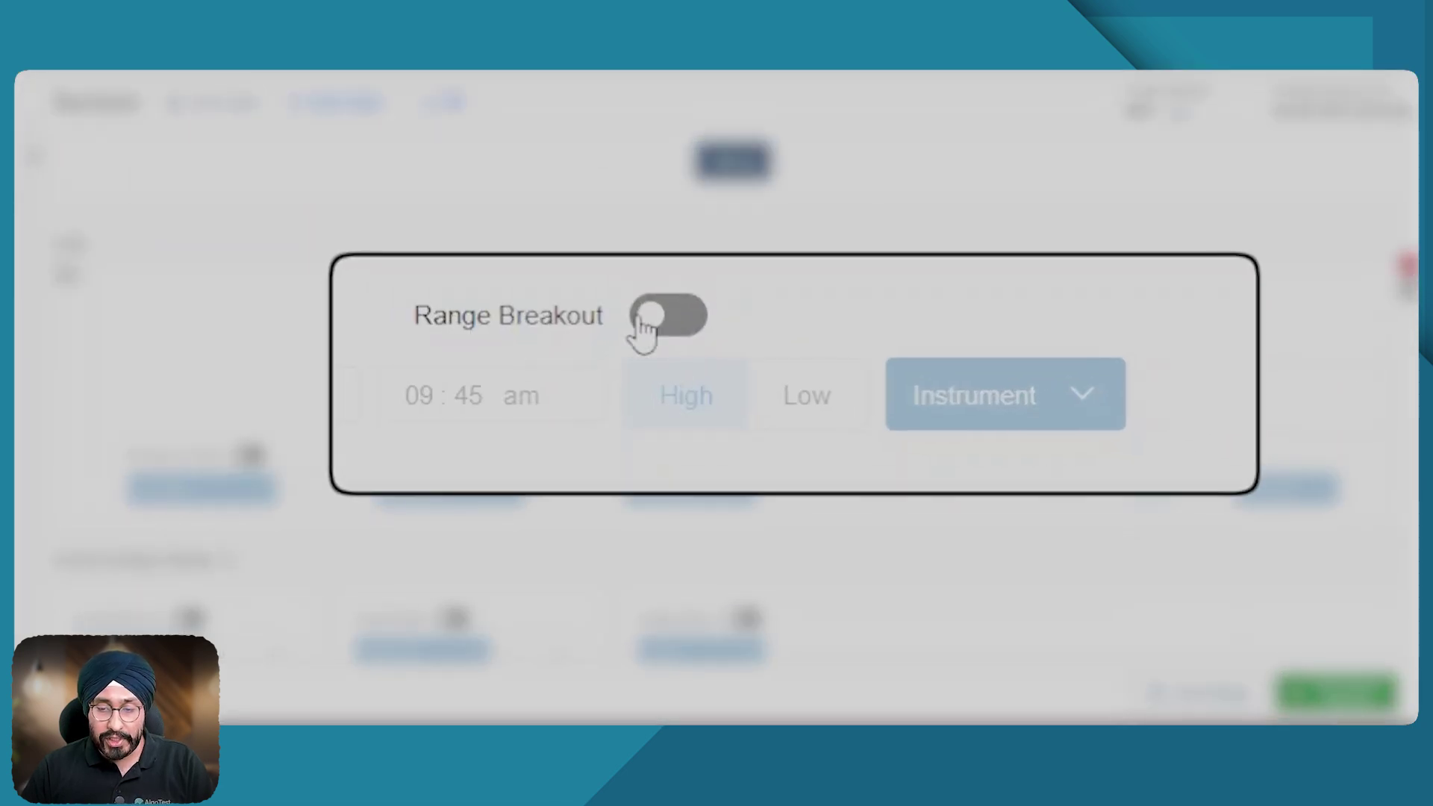
pyautogui.click(1147, 455)
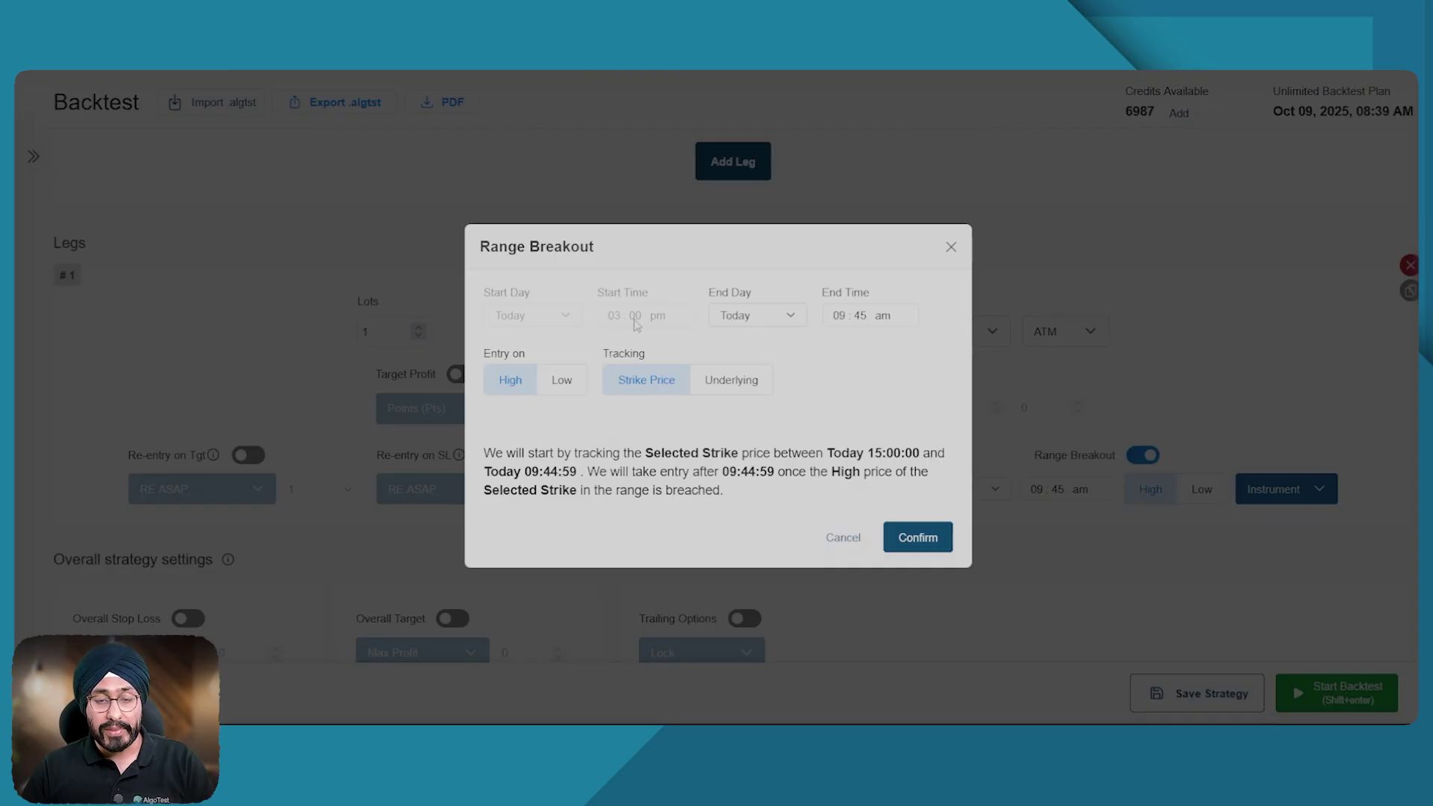
# - Set the range End Day to Tomorrow (09:45 am) and Entry on to Low
pyautogui.click(783, 328)
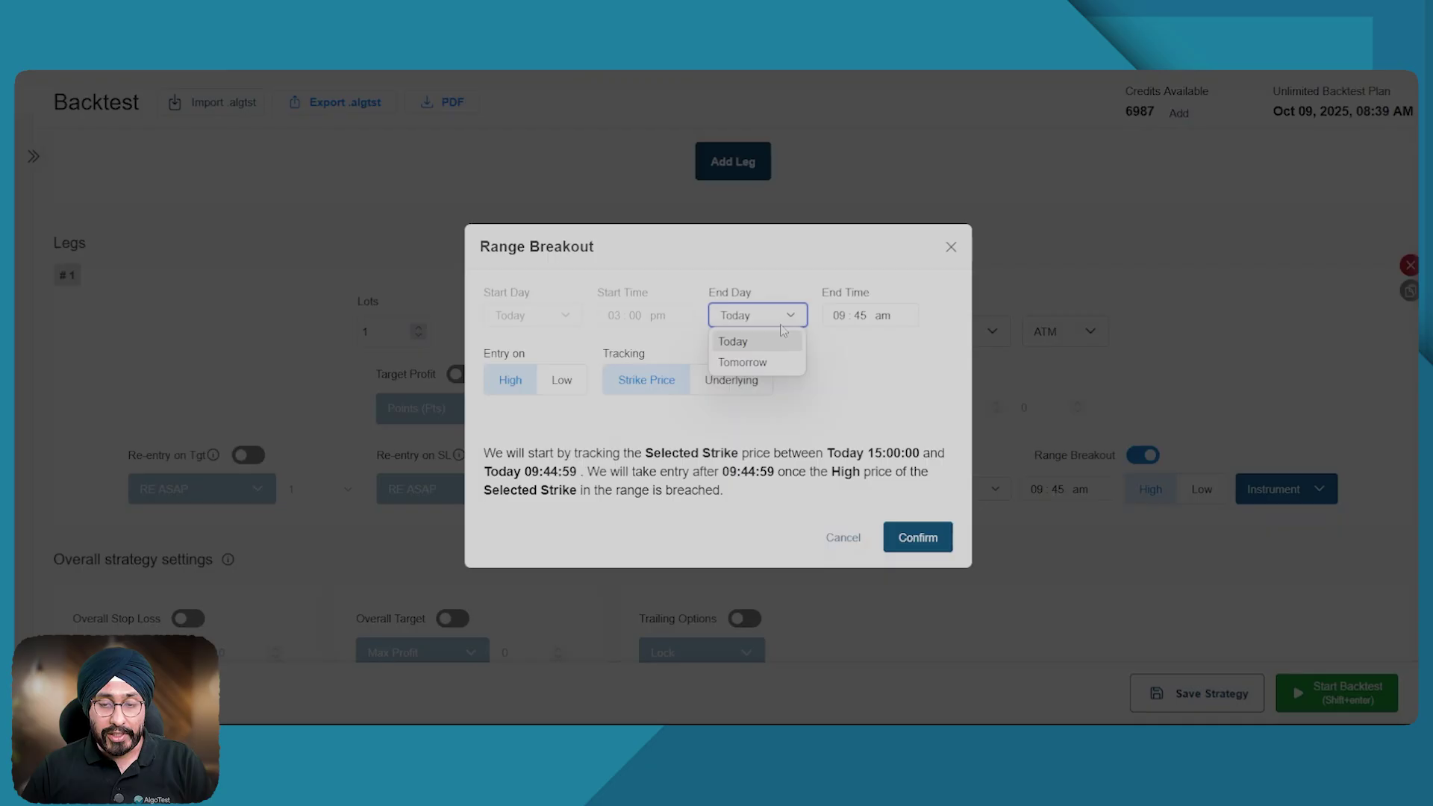
pyautogui.click(765, 365)
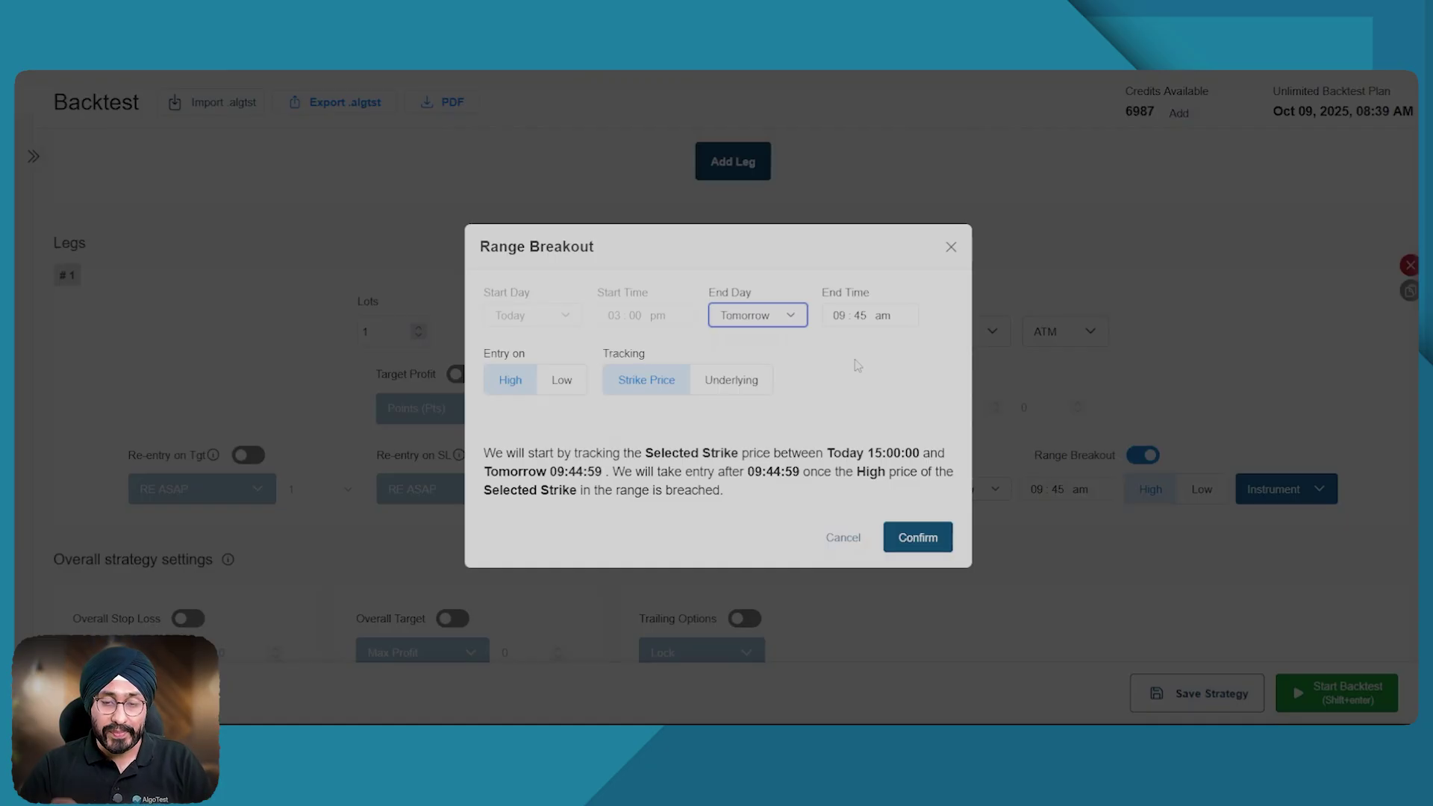
pyautogui.click(563, 382)
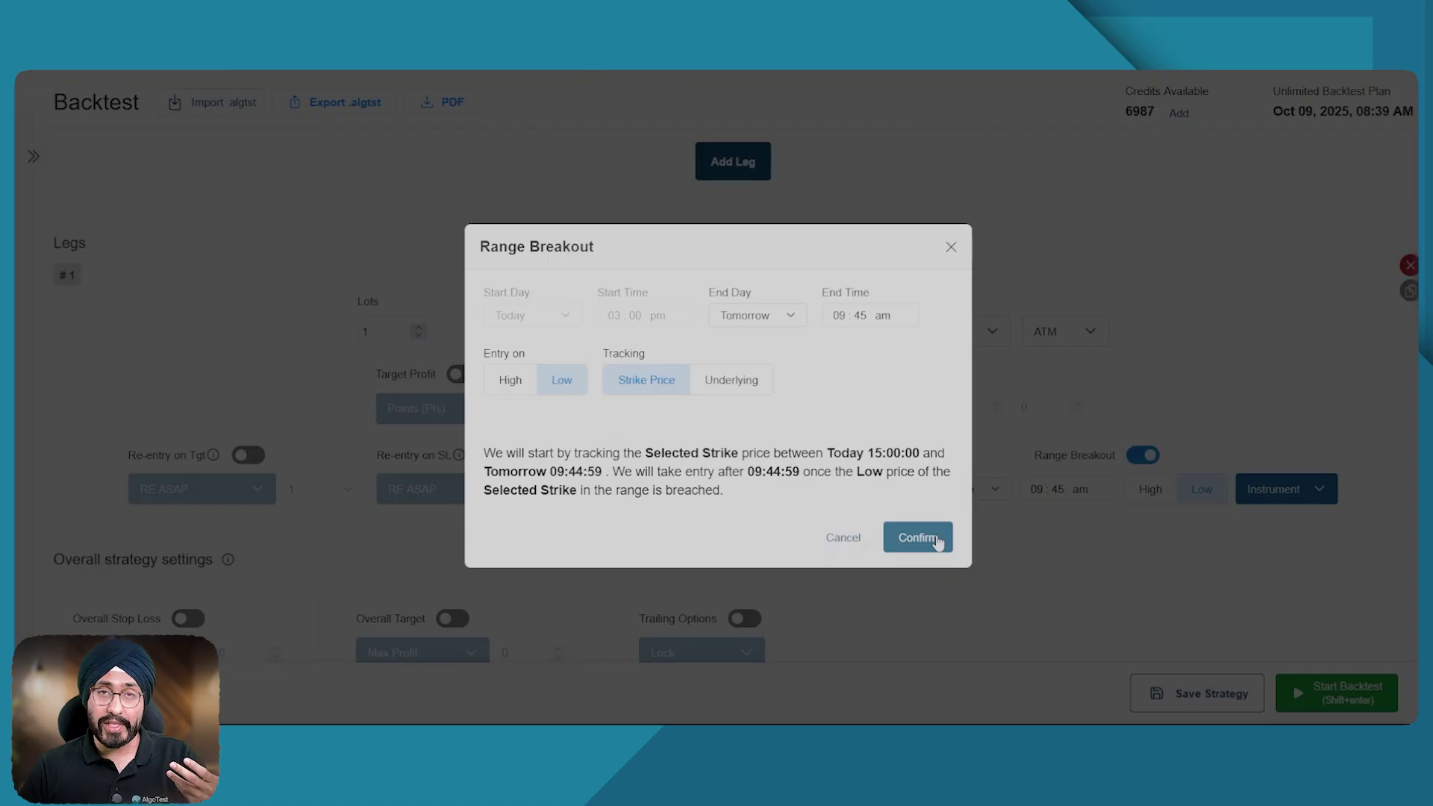
# - Confirm the range, duplicate leg #1, and change leg #2's option type to Put
pyautogui.click(938, 539)
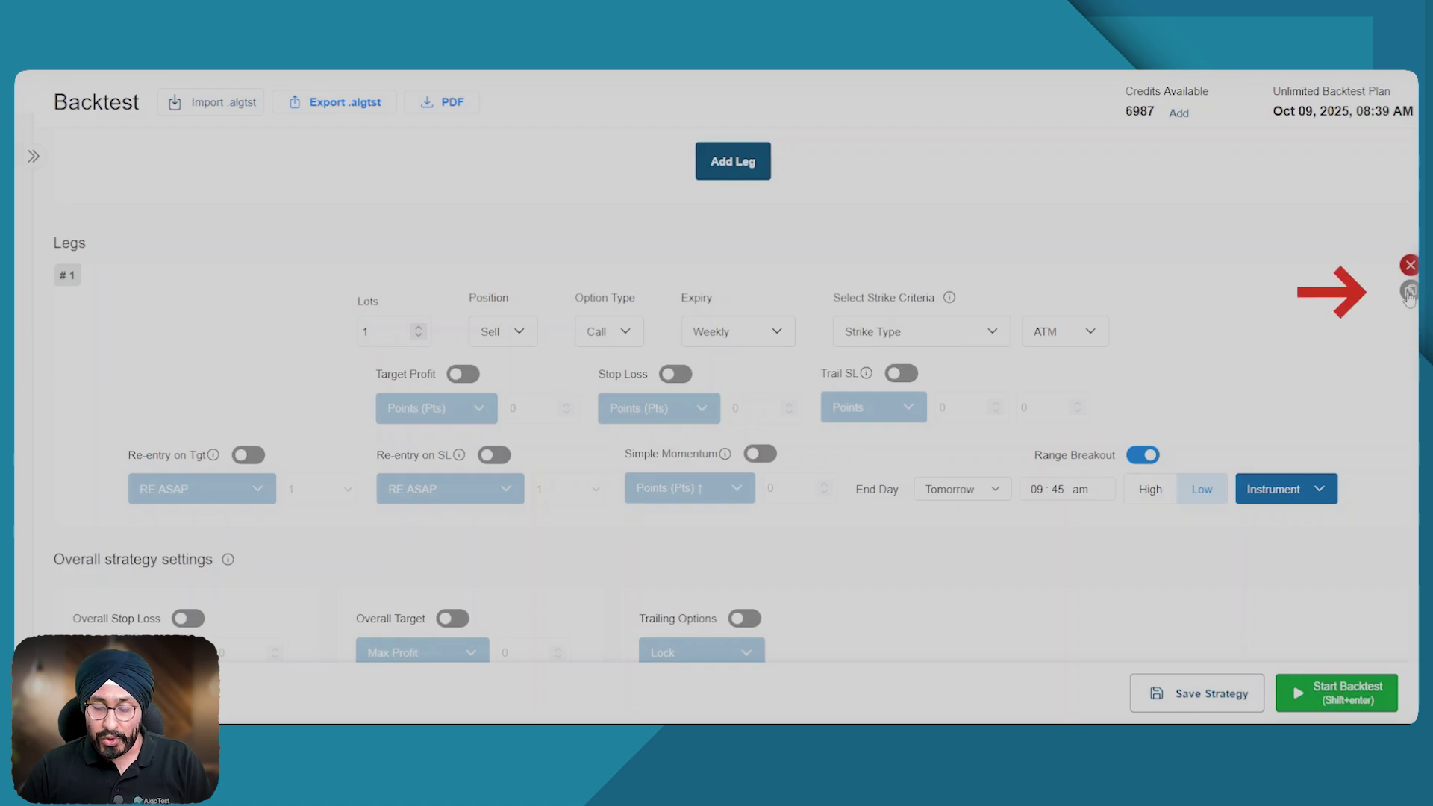
pyautogui.click(1410, 290)
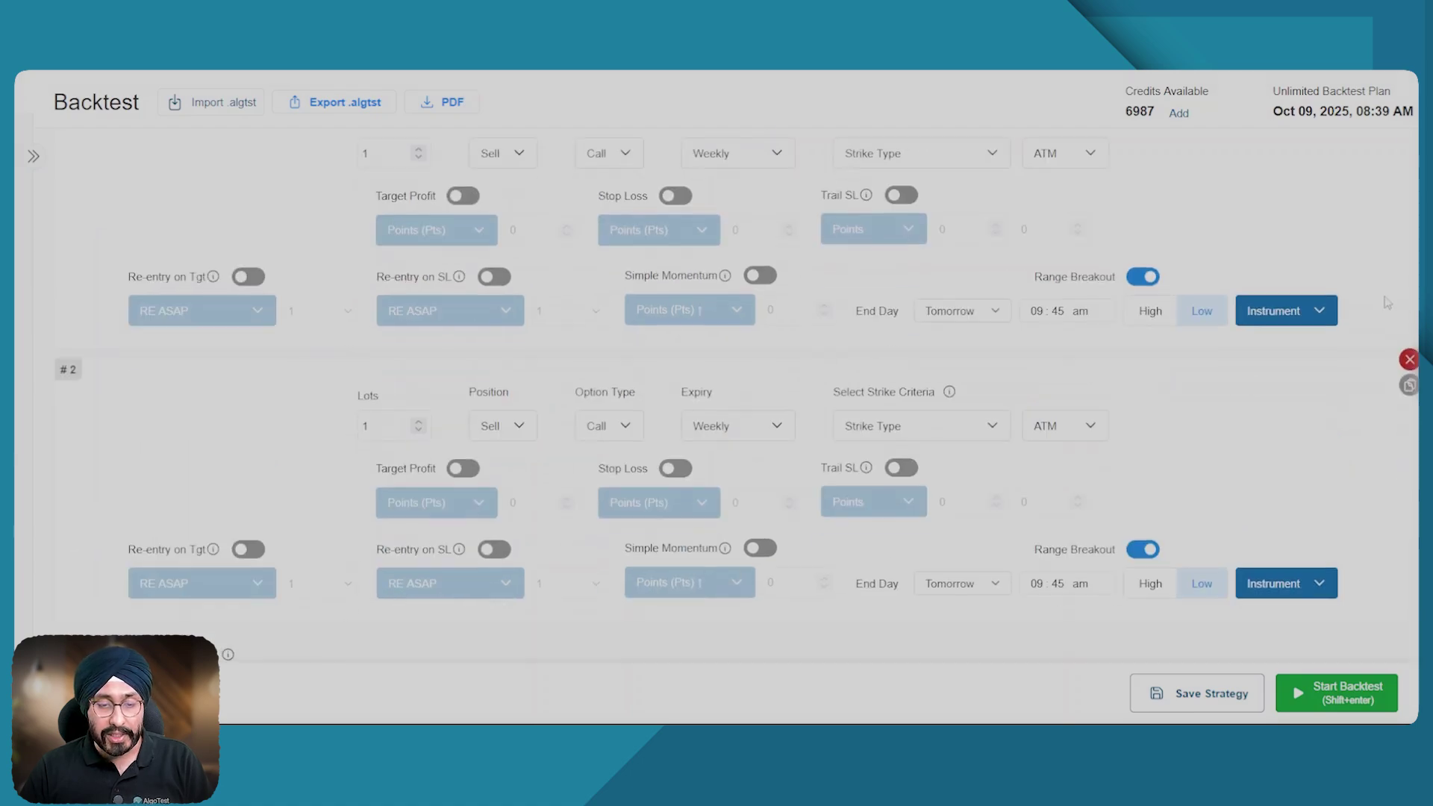
pyautogui.click(609, 332)
pyautogui.click(589, 378)
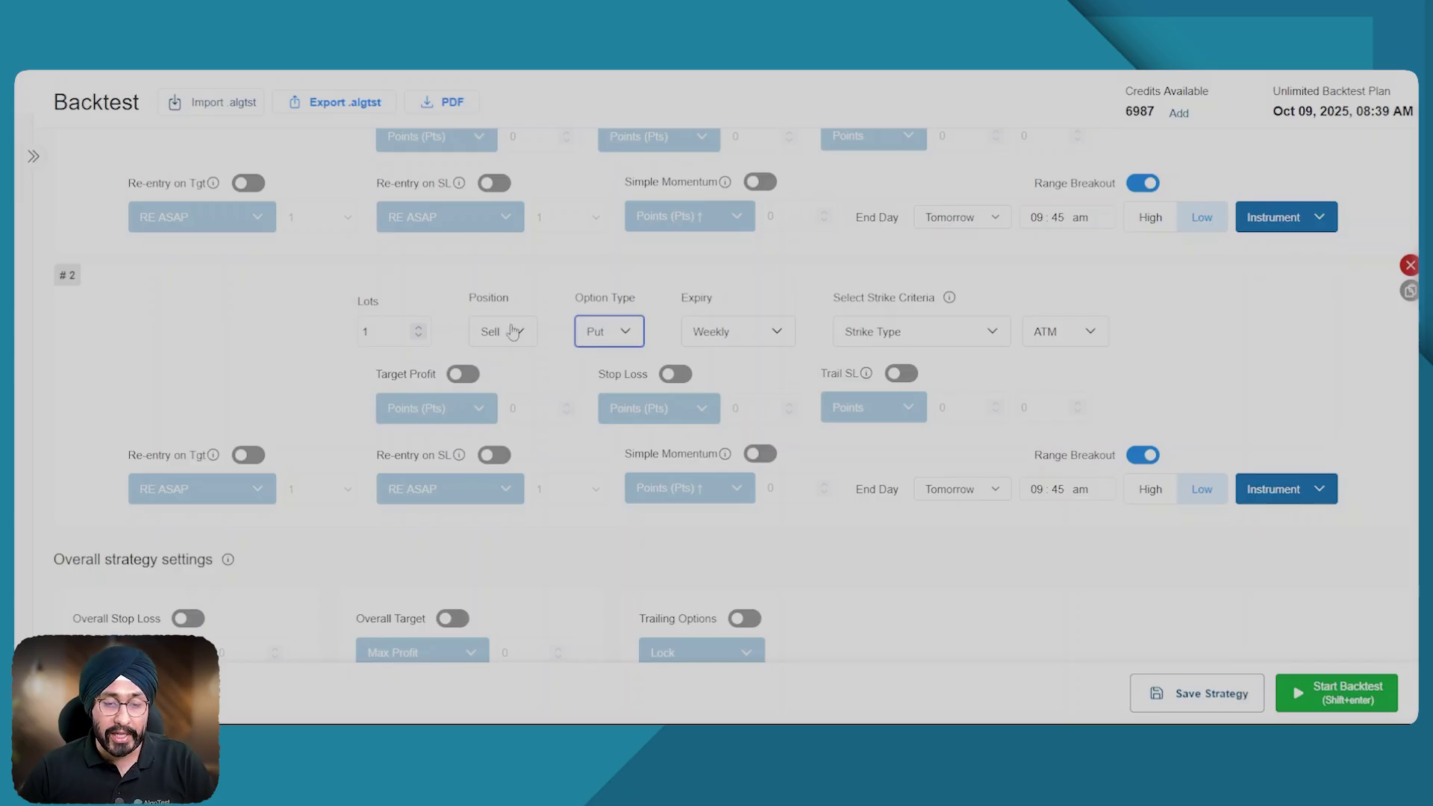
# - Turn on the overall stop loss with a maximum loss of 750
pyautogui.scroll(-3, 513, 331)
pyautogui.click(187, 478)
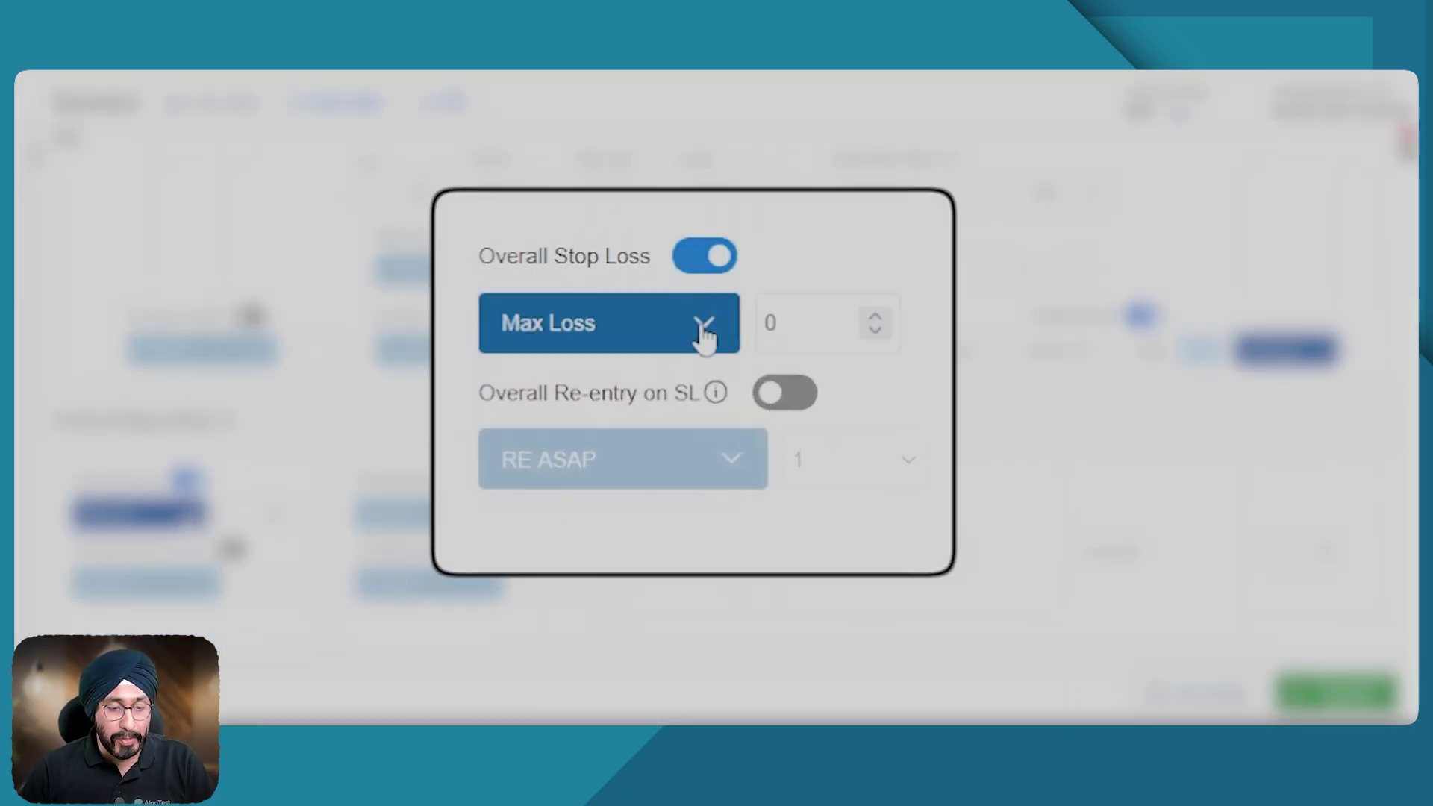
pyautogui.click(803, 322)
pyautogui.doubleClick(803, 323)
pyautogui.write('750')
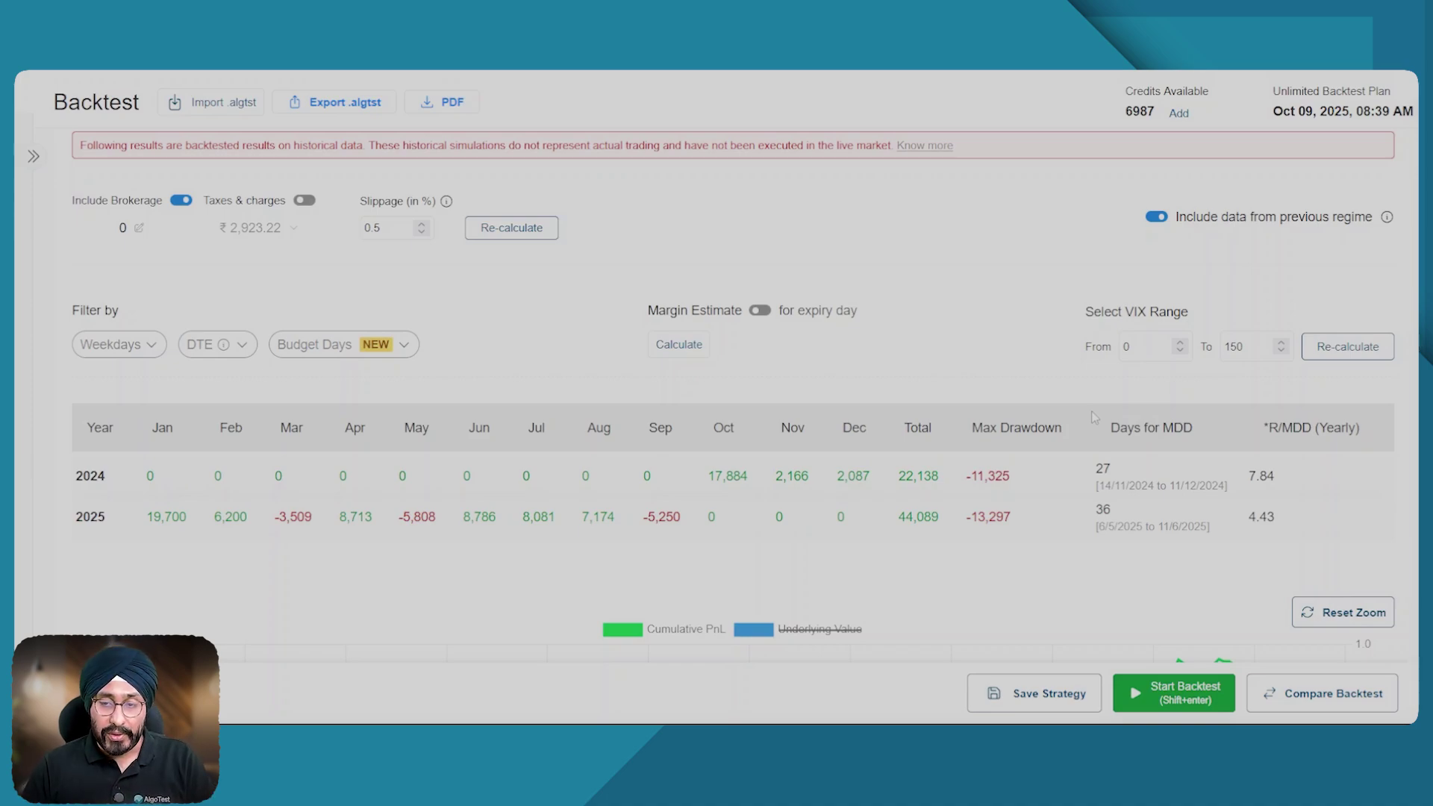
pyautogui.scroll(15, 1384, 389)
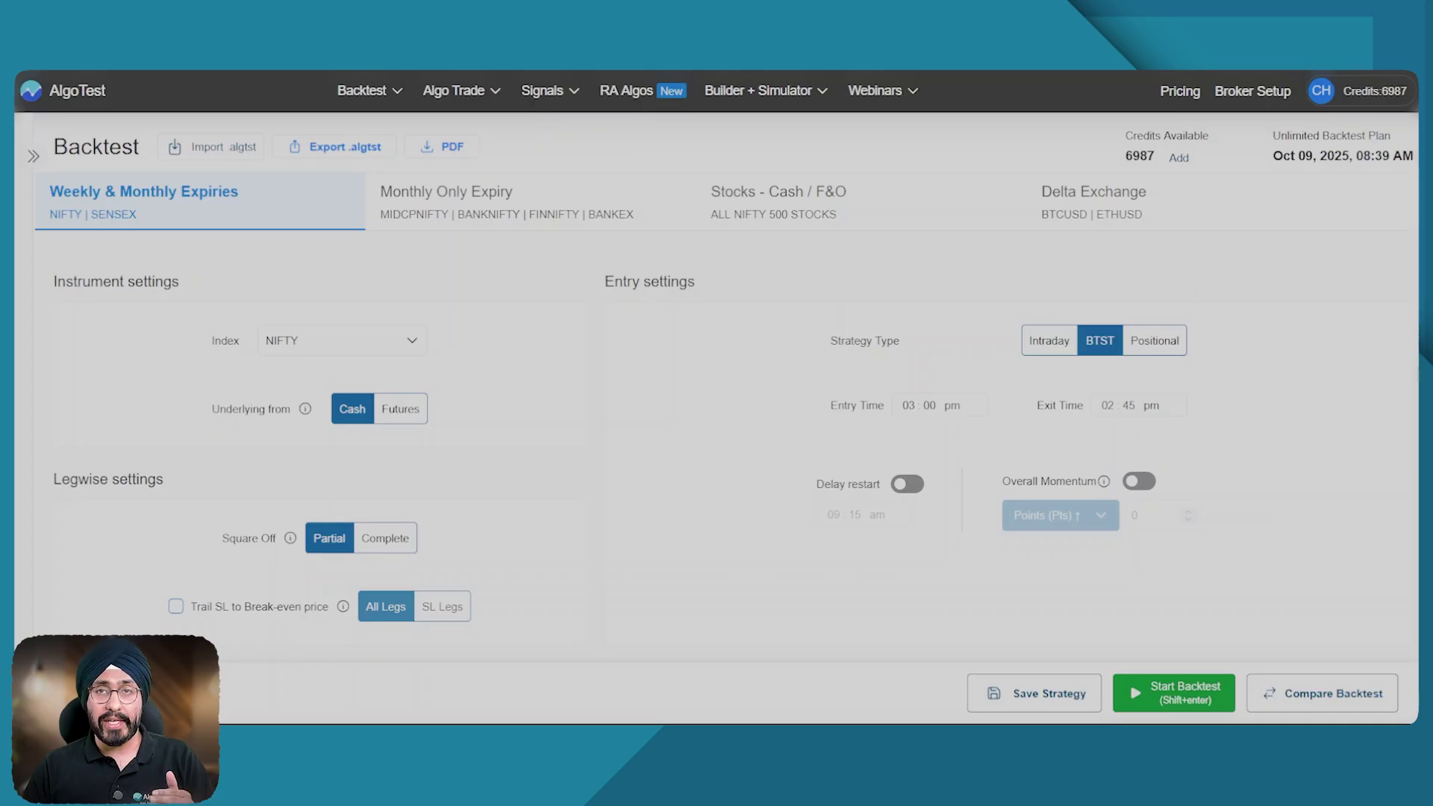
# - Load the NIFTY chart and delete the 24750 PE leg, keeping the 24750 CE sell
pyautogui.click(1349, 106)
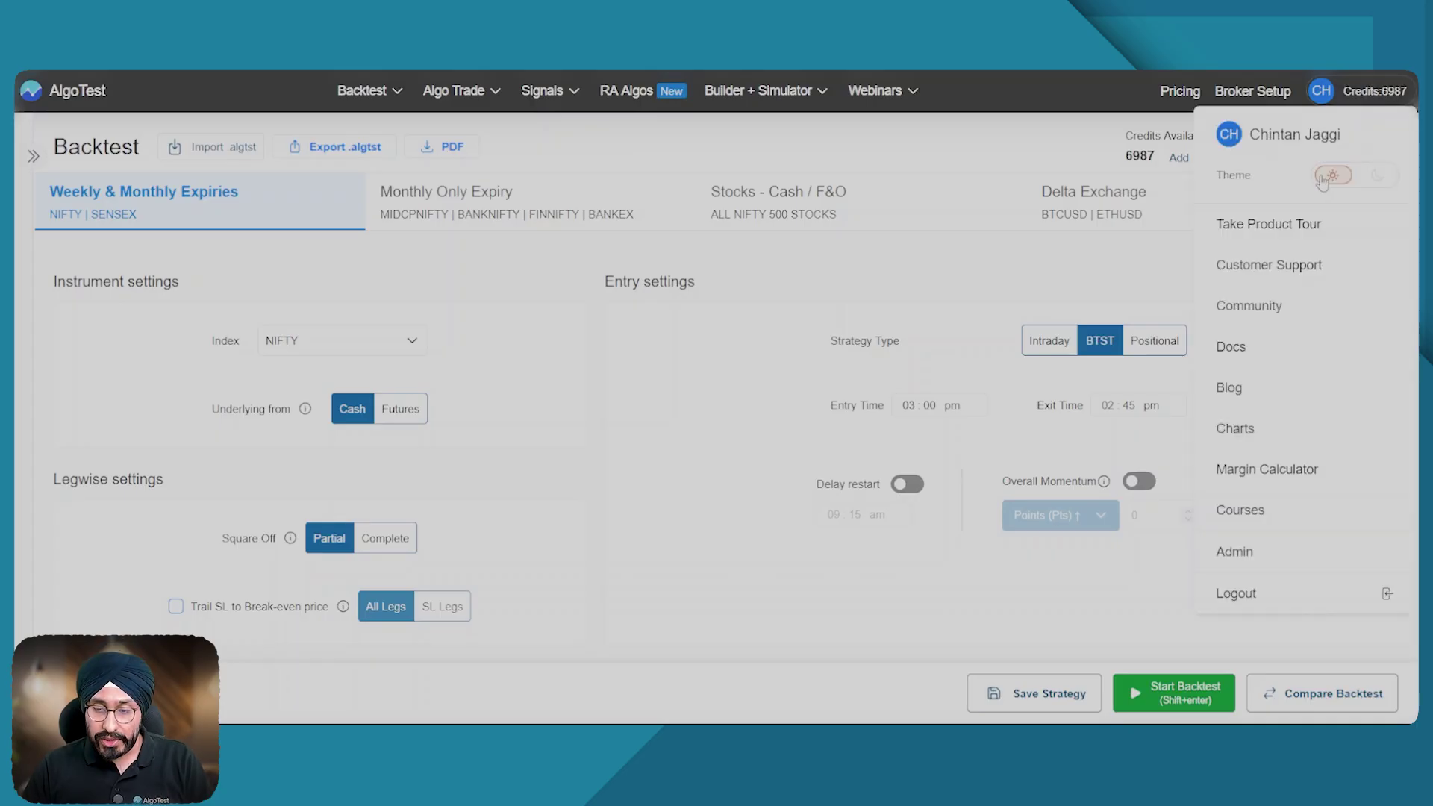
pyautogui.click(1283, 435)
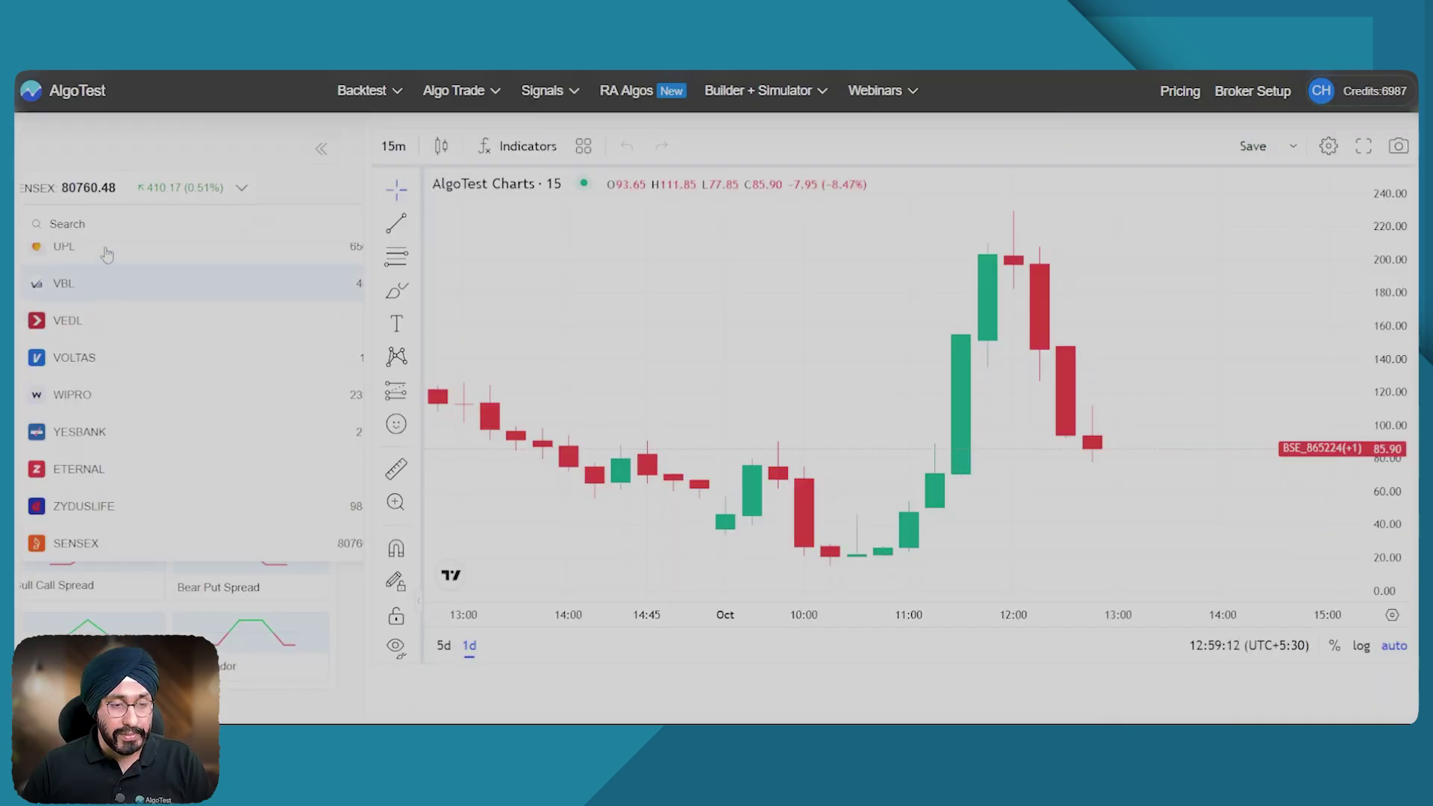
pyautogui.write('nifty')
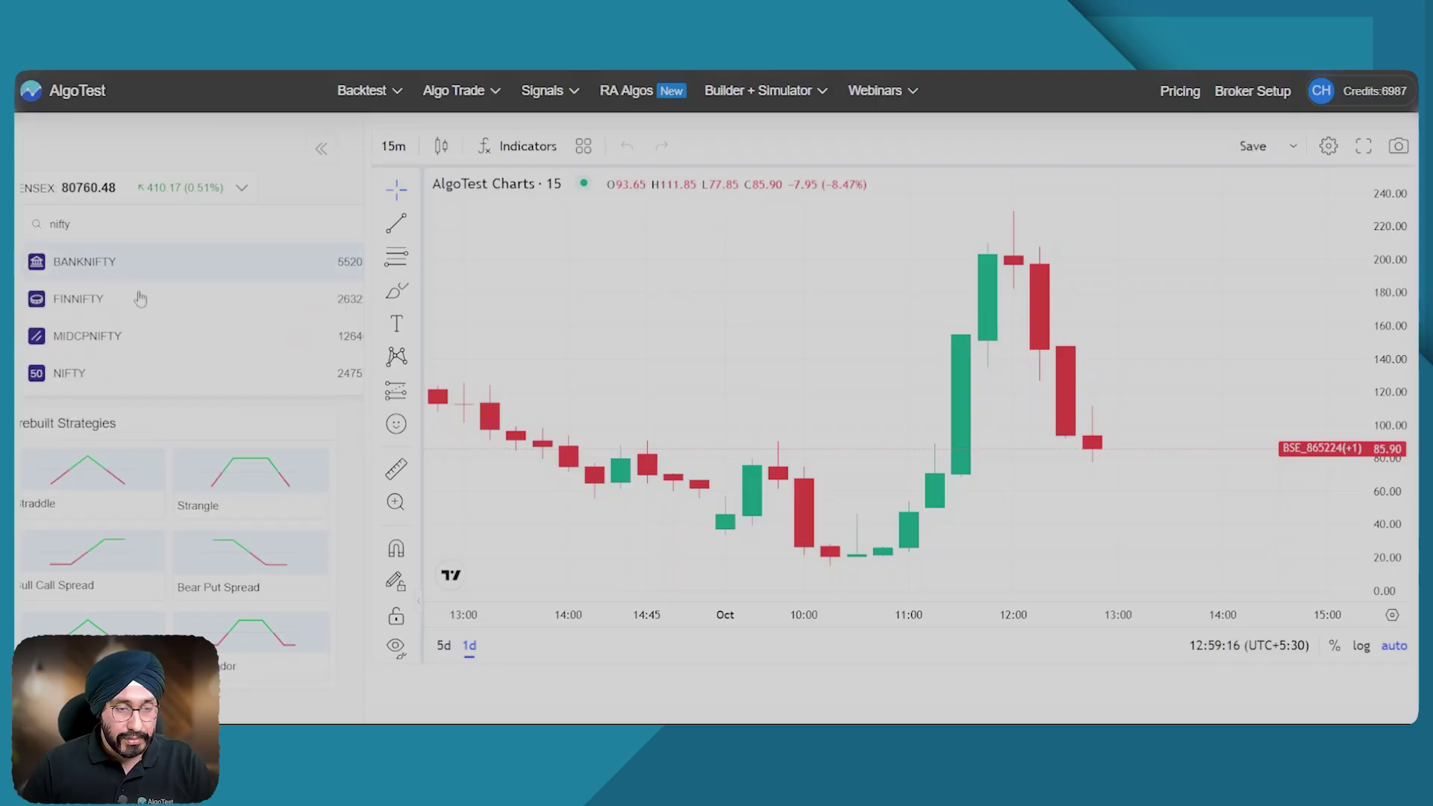
pyautogui.click(98, 383)
pyautogui.click(233, 418)
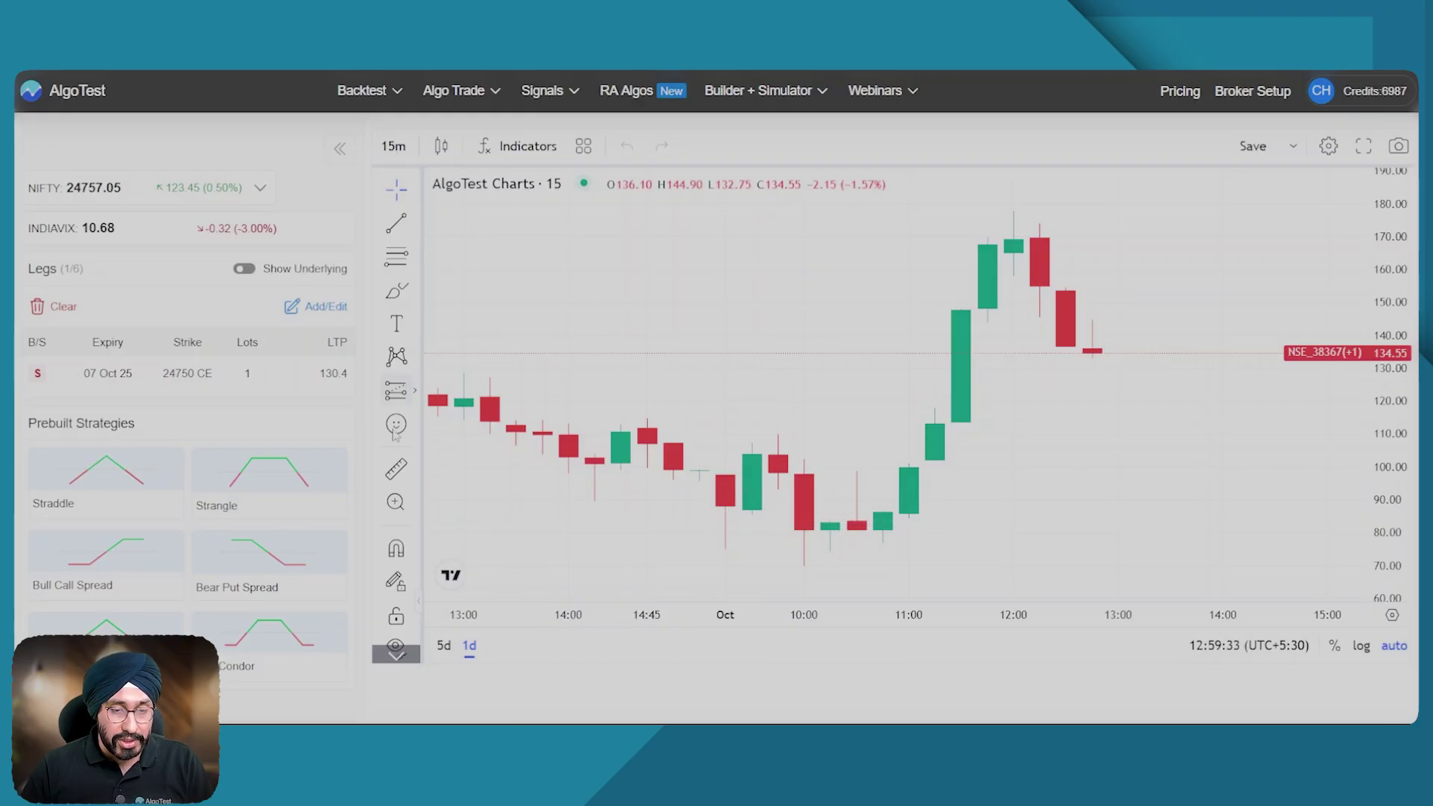
# - Draw a date range from the 30 Sep 15:00 to the 01 Oct 09:45 candle
pyautogui.click(412, 230)
pyautogui.click(496, 375)
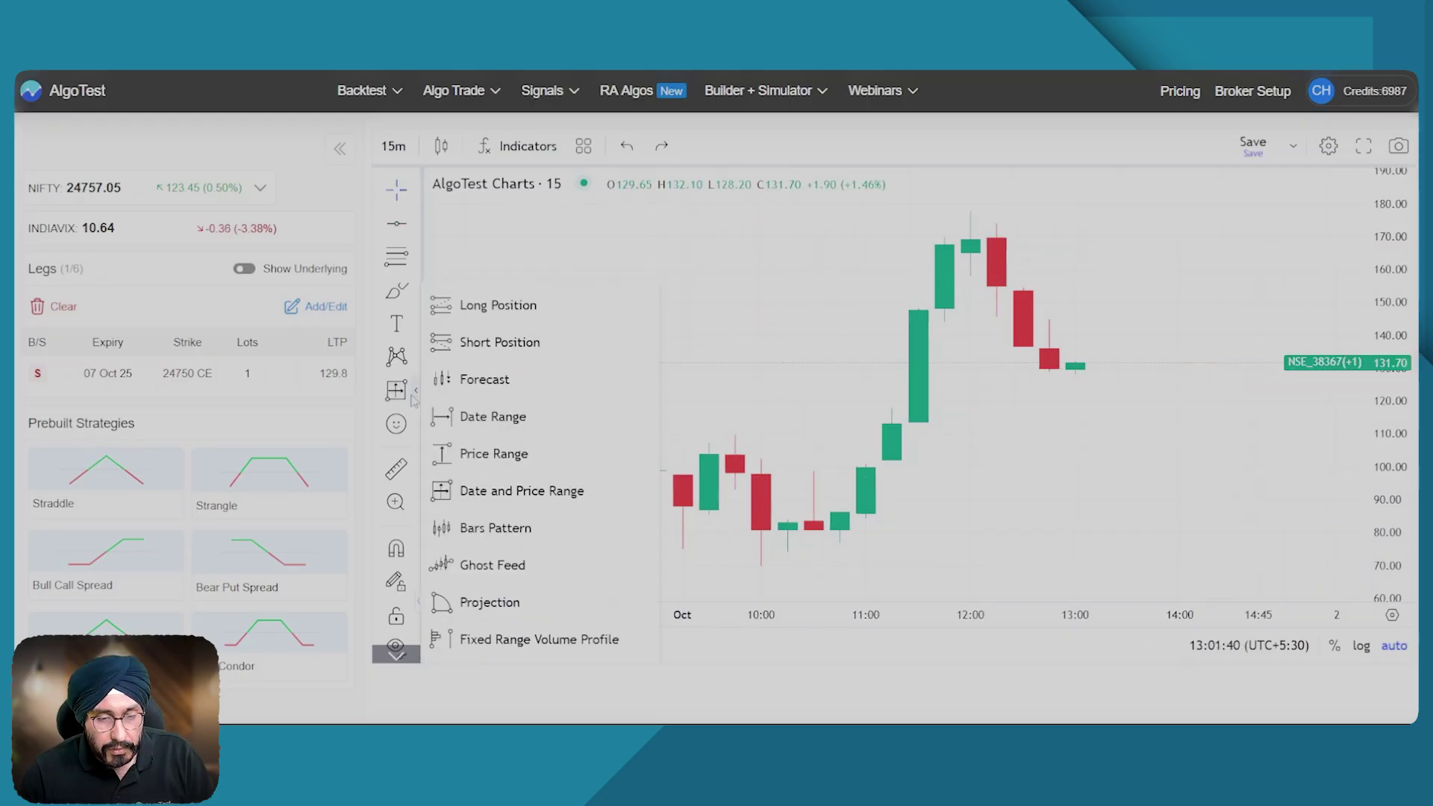
pyautogui.click(485, 417)
pyautogui.click(630, 487)
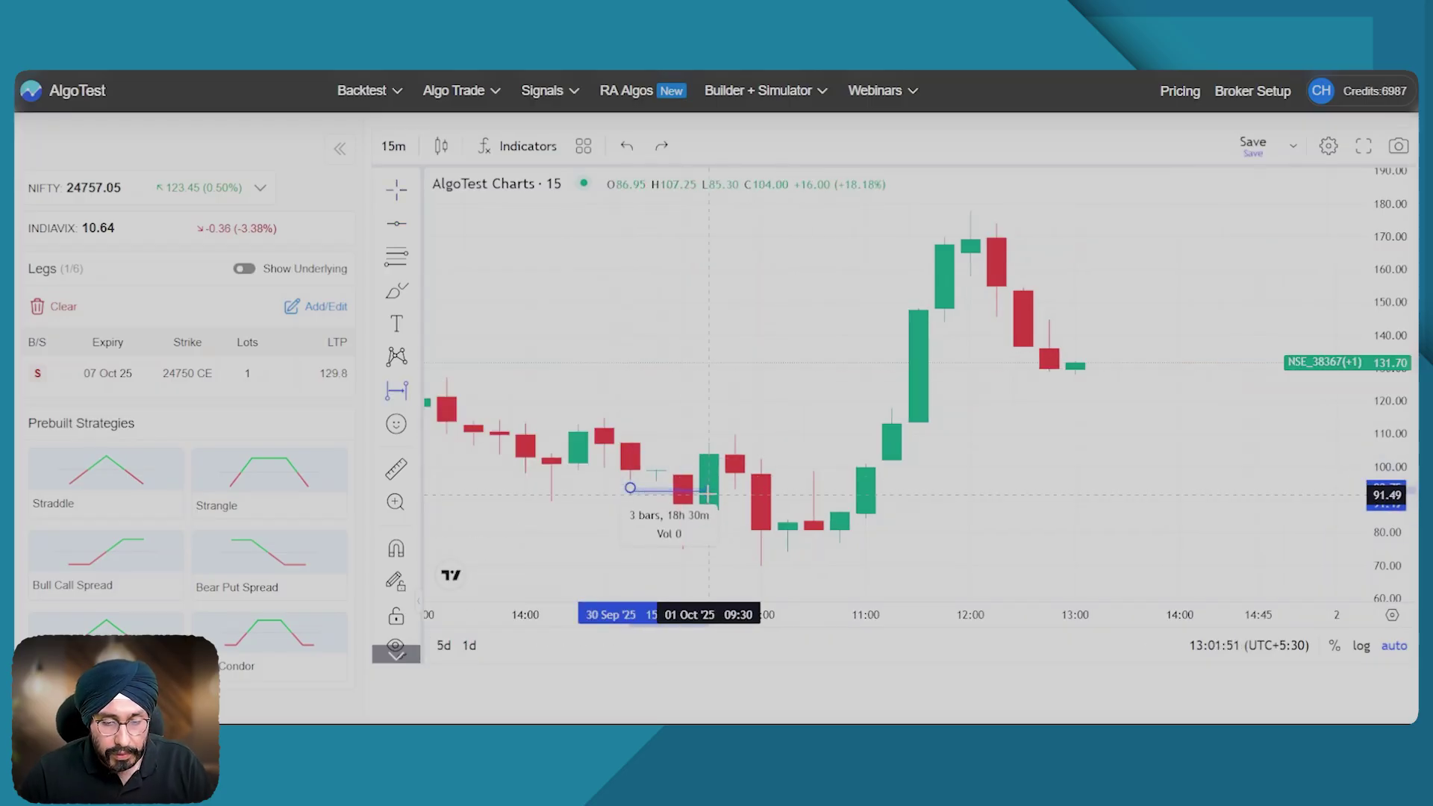
pyautogui.click(709, 435)
pyautogui.moveTo(709, 434); pyautogui.dragTo(736, 432)
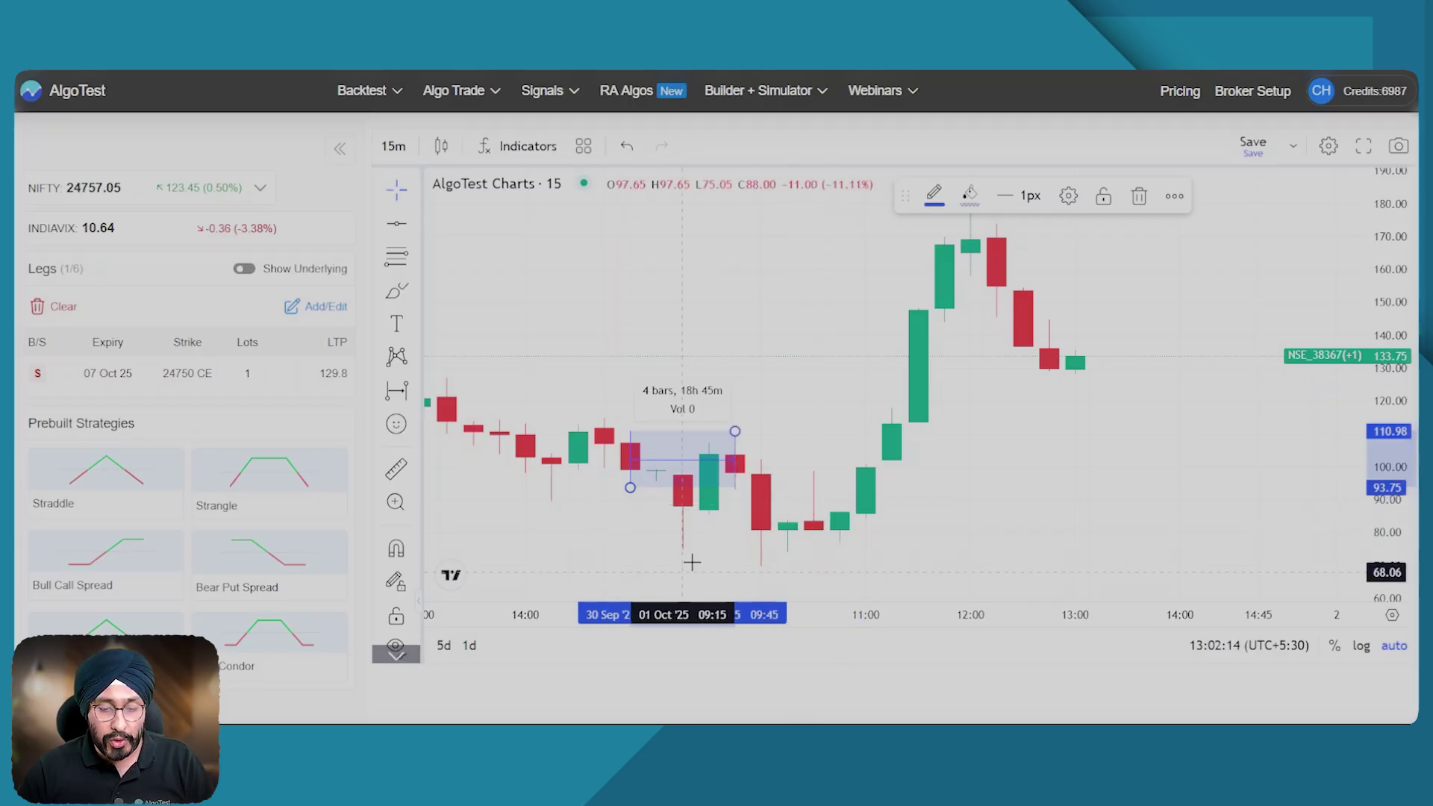
# - Place horizontal lines at the range low 74.55 and high 110.70
pyautogui.click(399, 224)
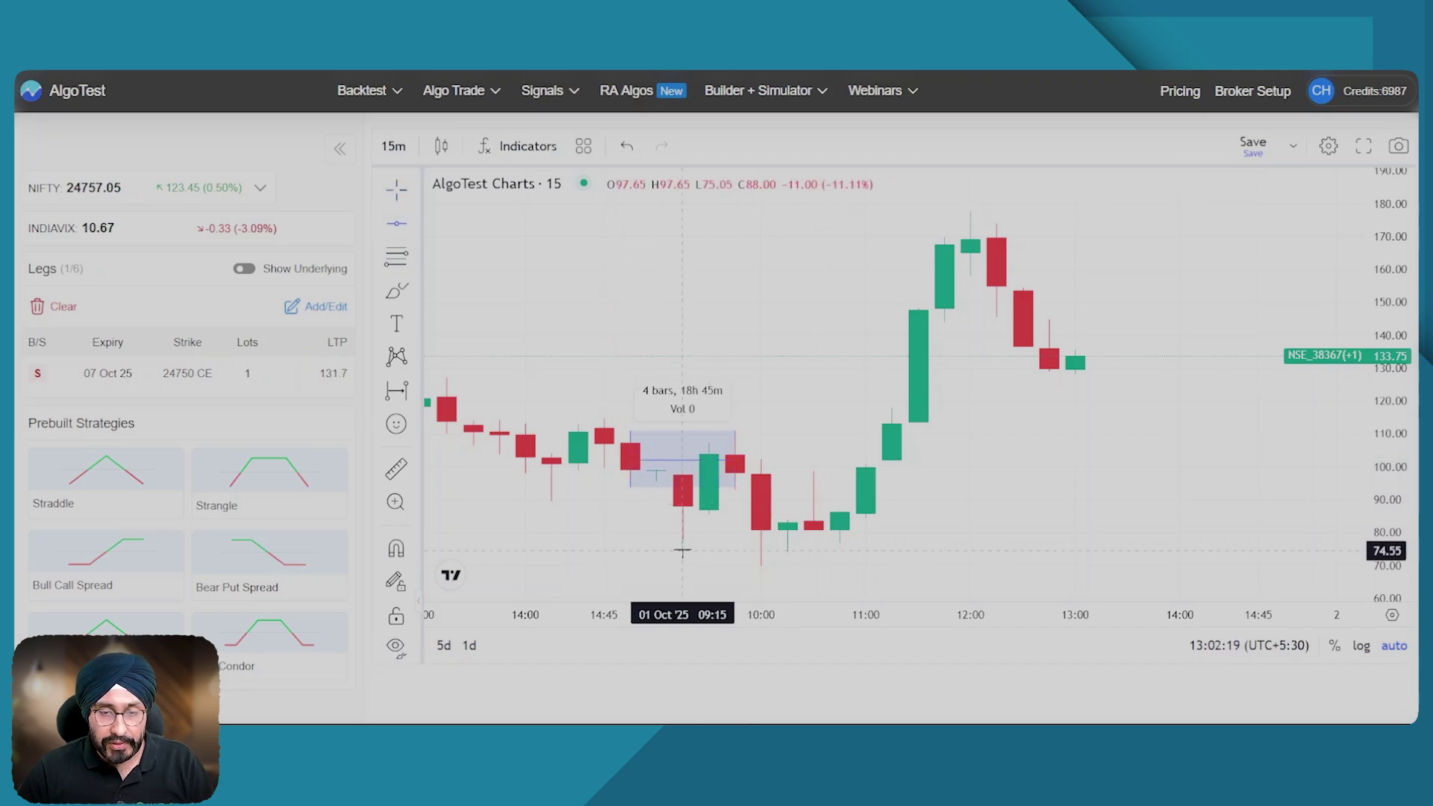
pyautogui.click(682, 551)
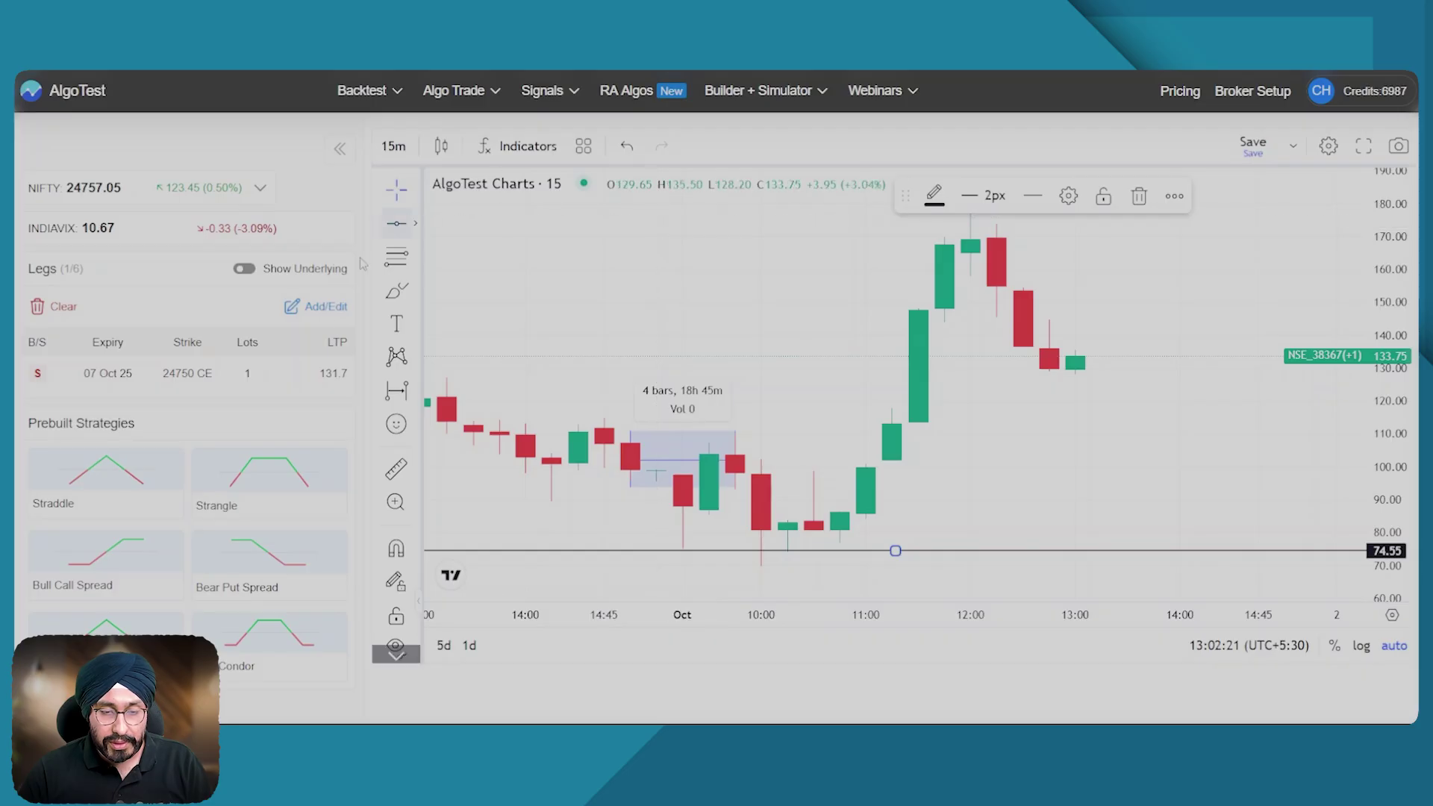
pyautogui.click(471, 240)
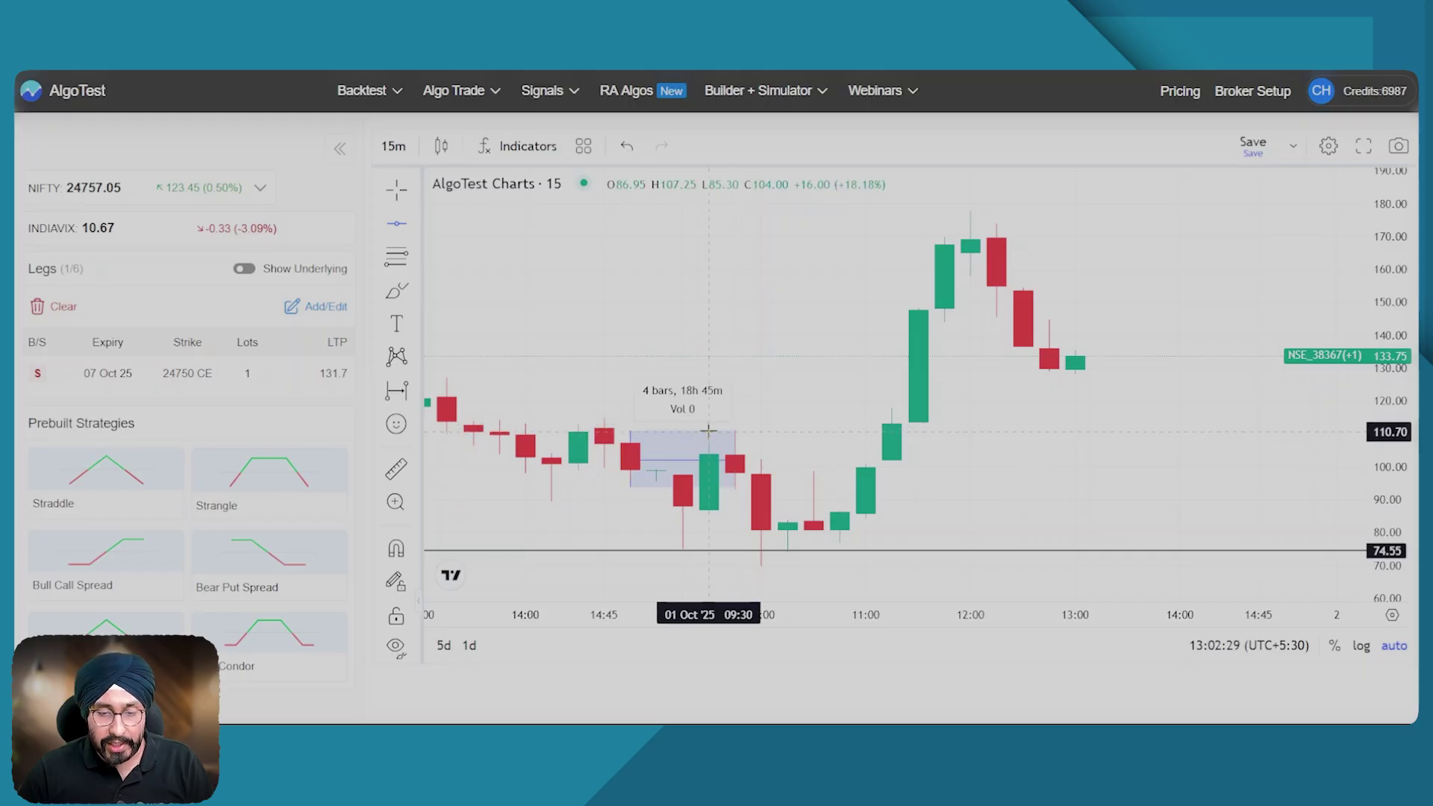
pyautogui.click(707, 430)
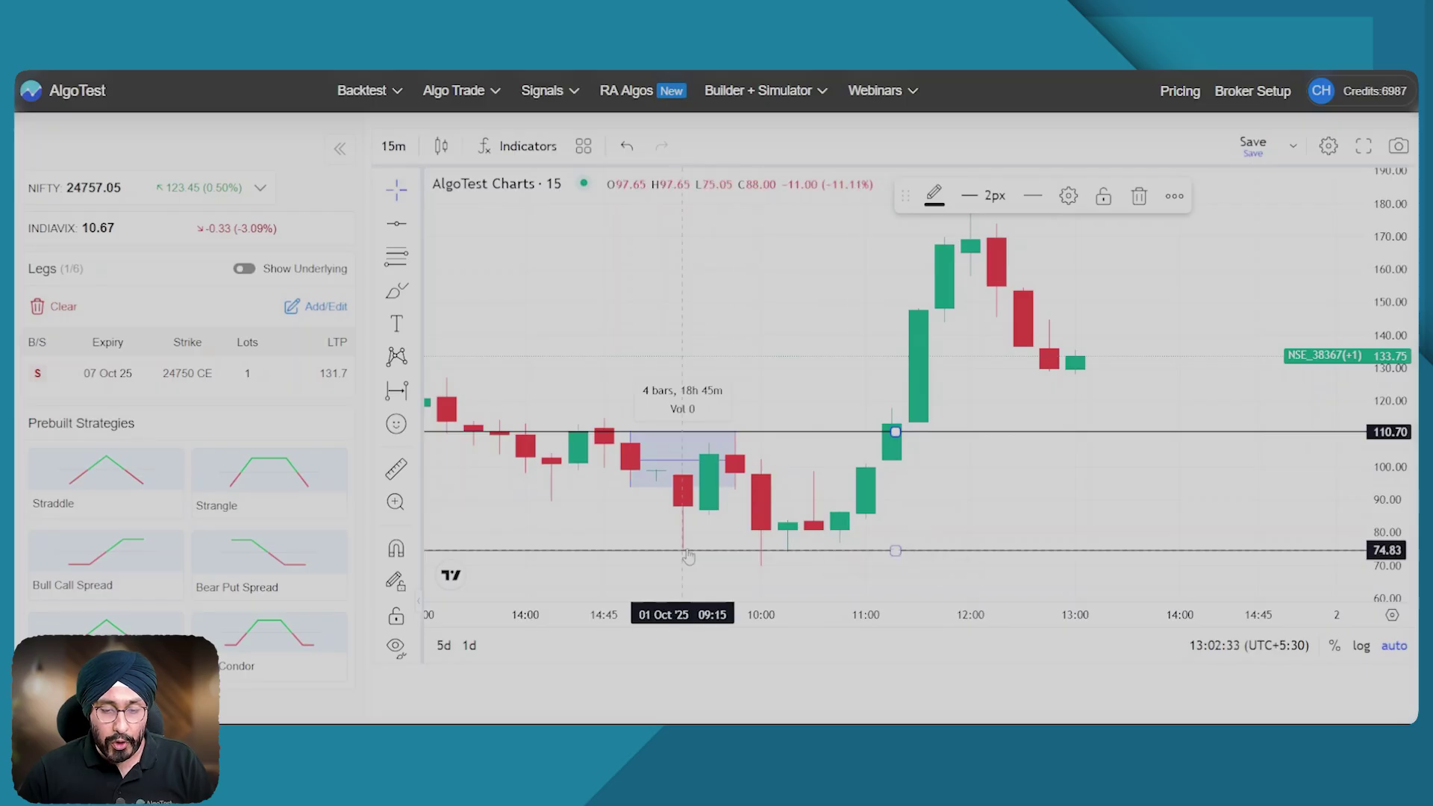
pyautogui.moveTo(683, 551); pyautogui.dragTo(683, 551)
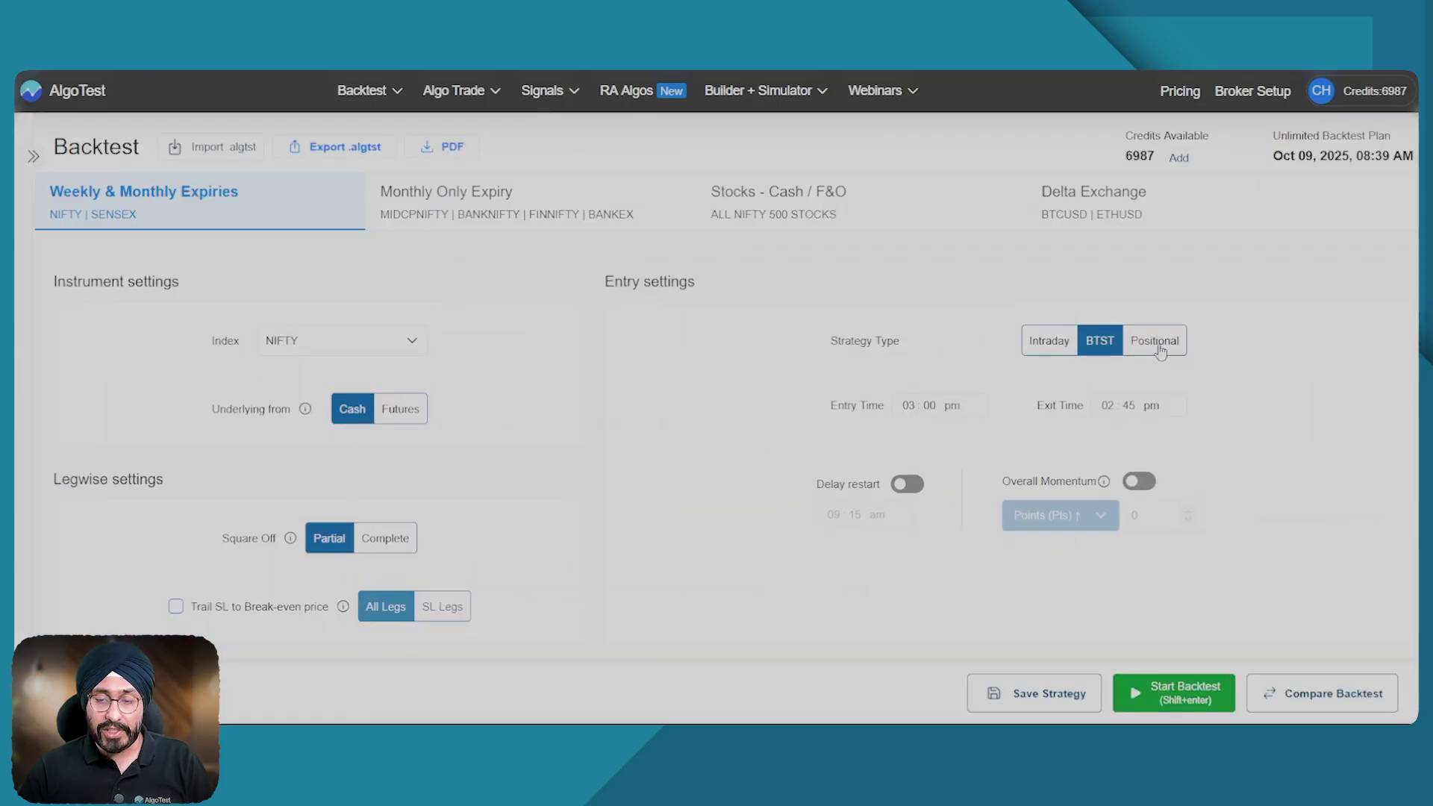
# - Switch the strategy type to Positional and scroll through to review the legs
pyautogui.click(1161, 351)
pyautogui.scroll(-2, 823, 341)
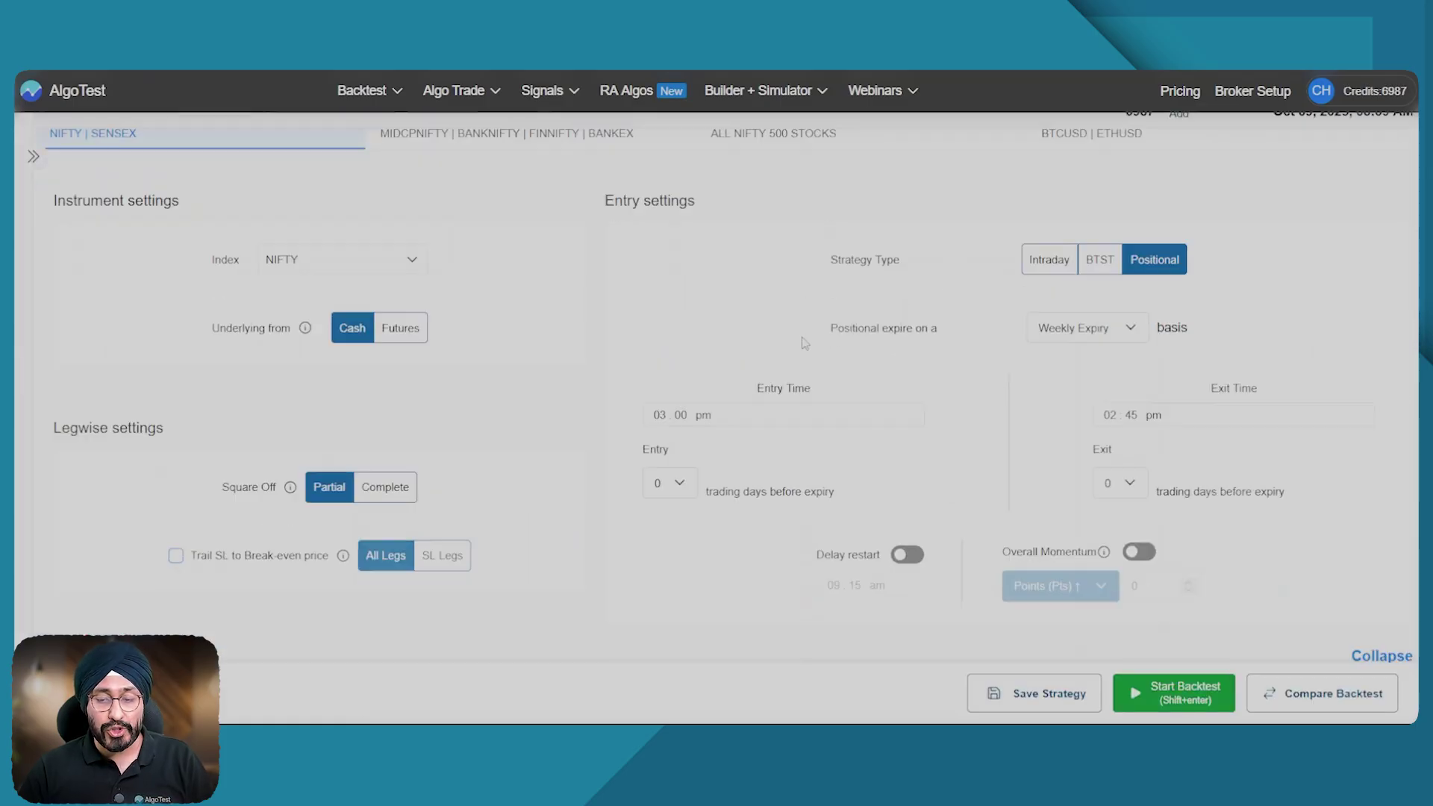
pyautogui.scroll(-4, 824, 351)
pyautogui.scroll(-5, 825, 363)
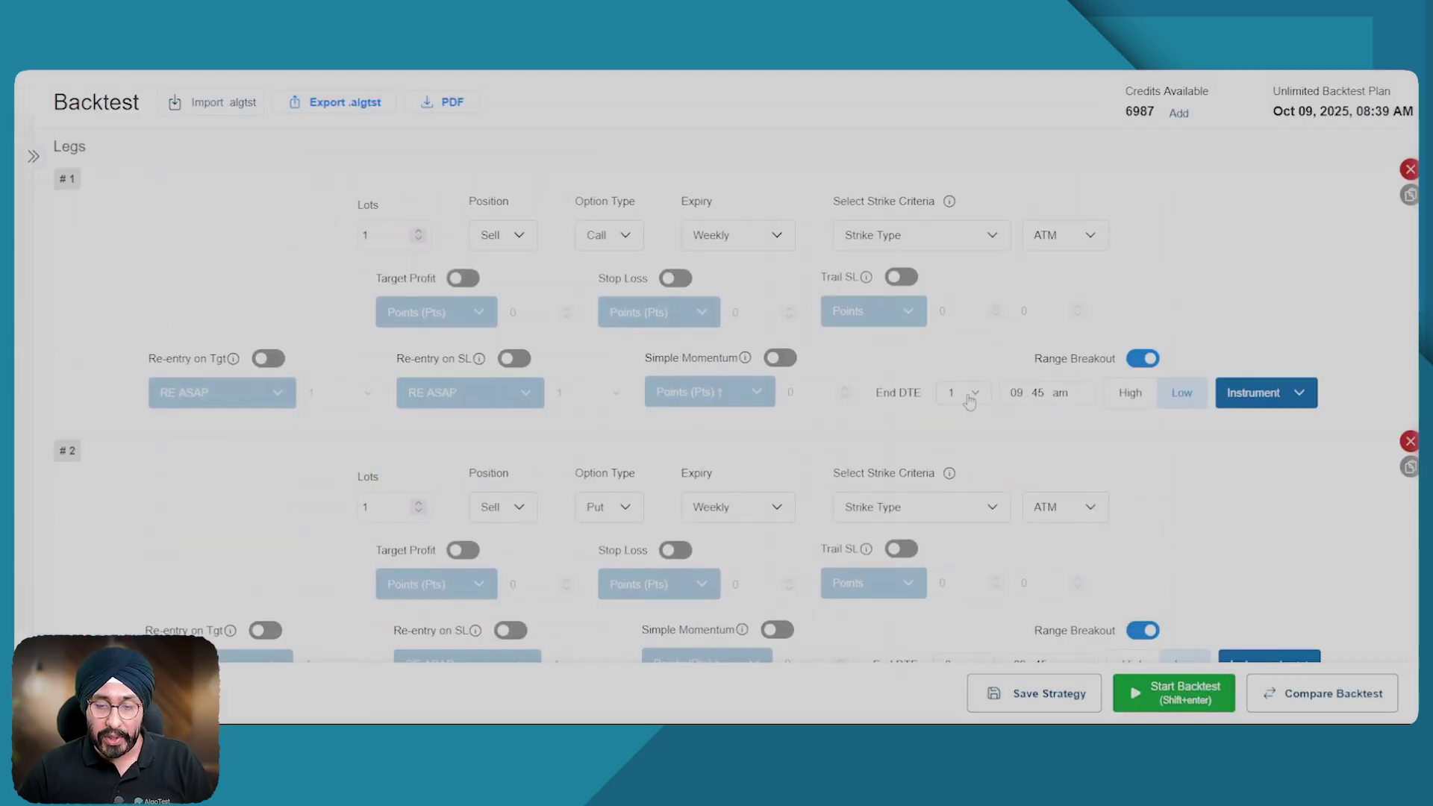
pyautogui.scroll(5, 994, 363)
pyautogui.scroll(5, 989, 364)
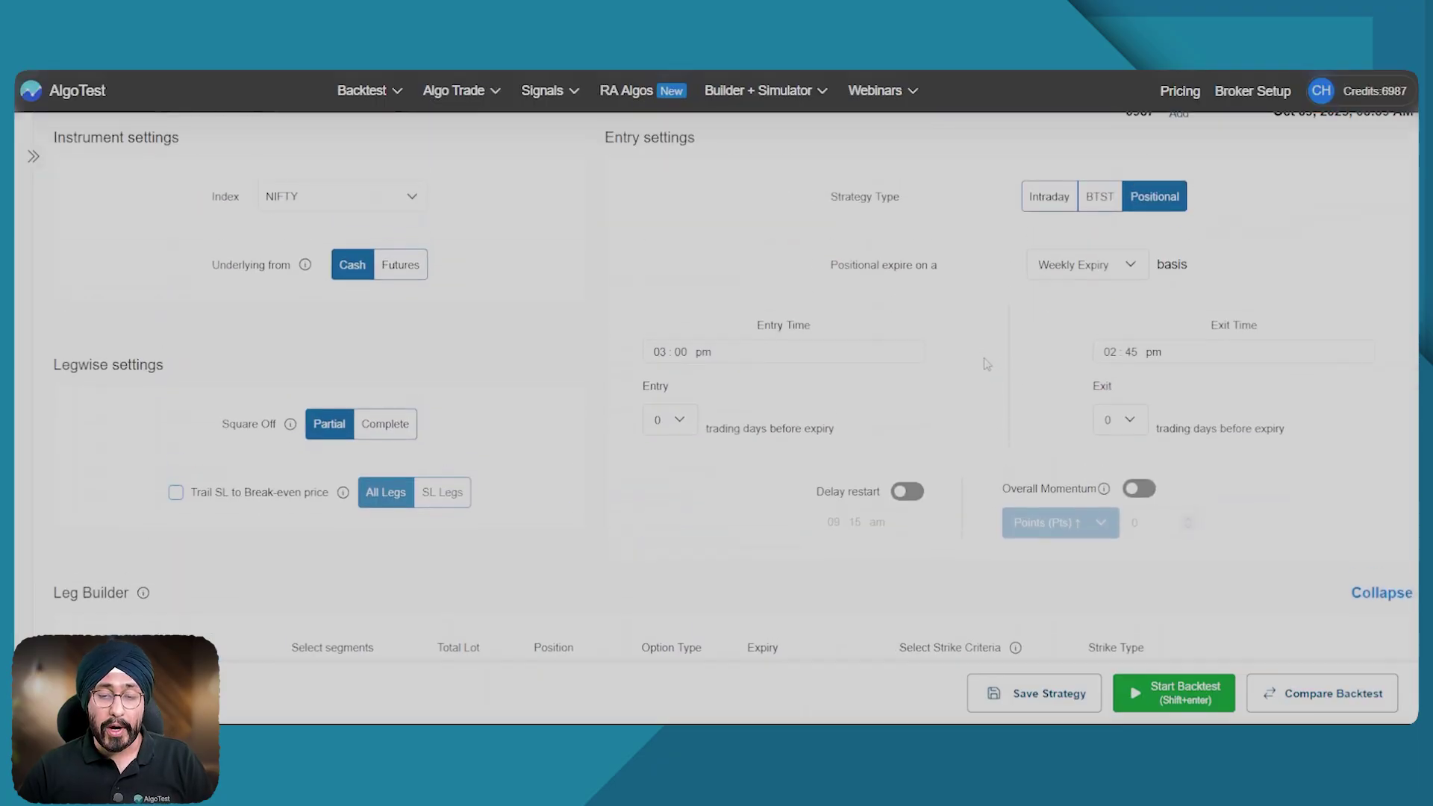